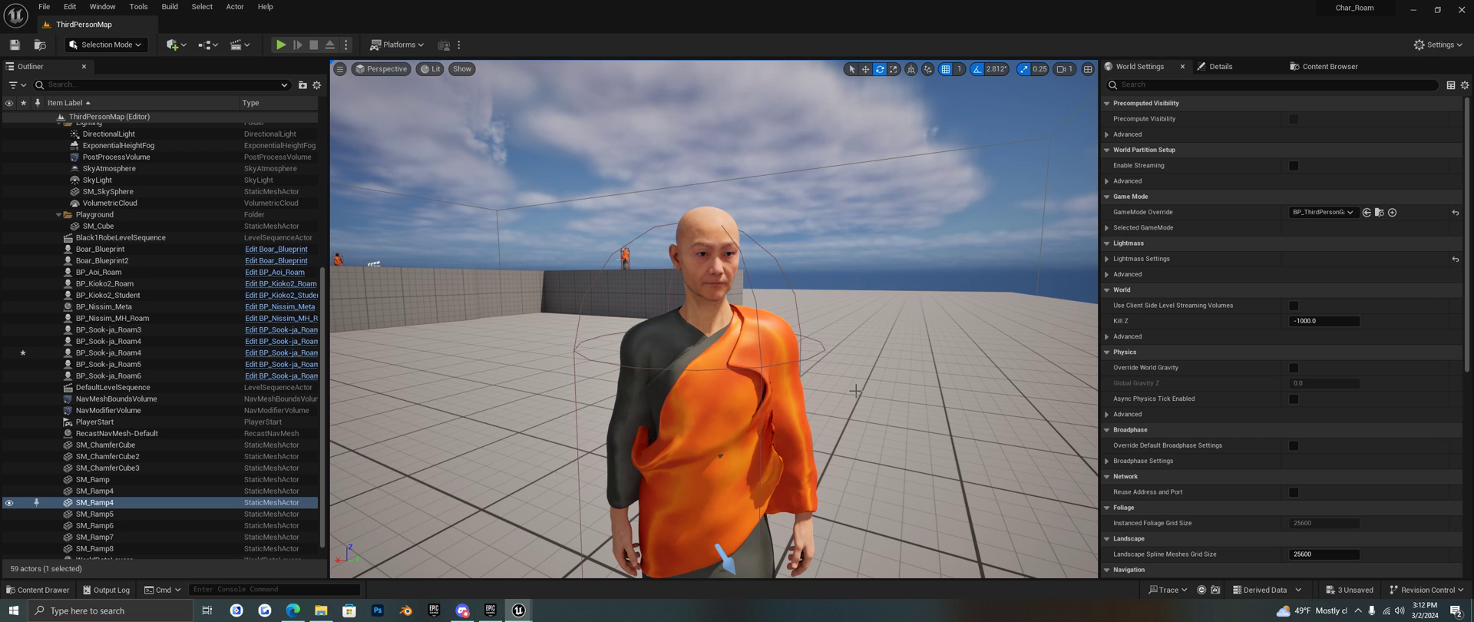
Open BP_Sook-ja_NPC from the MetaHumans/Sook-ja folder in the Content Drawer
click(40, 590)
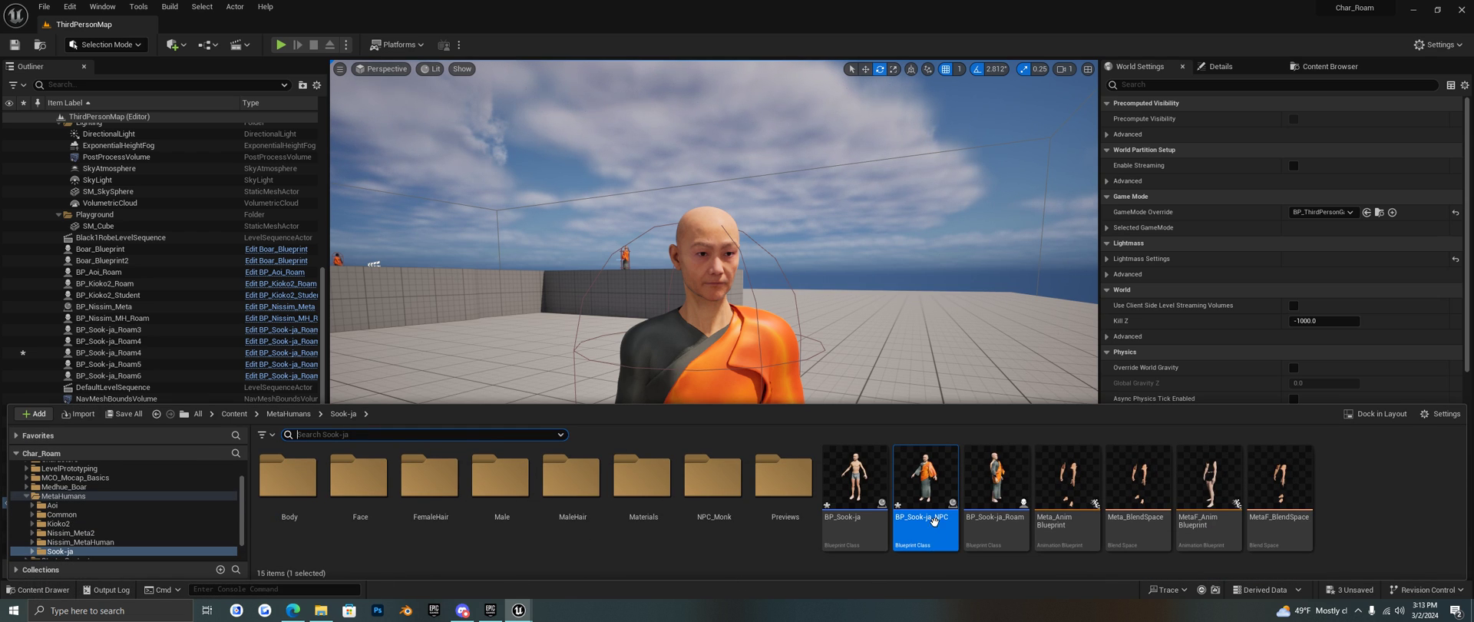
double_click(934, 523)
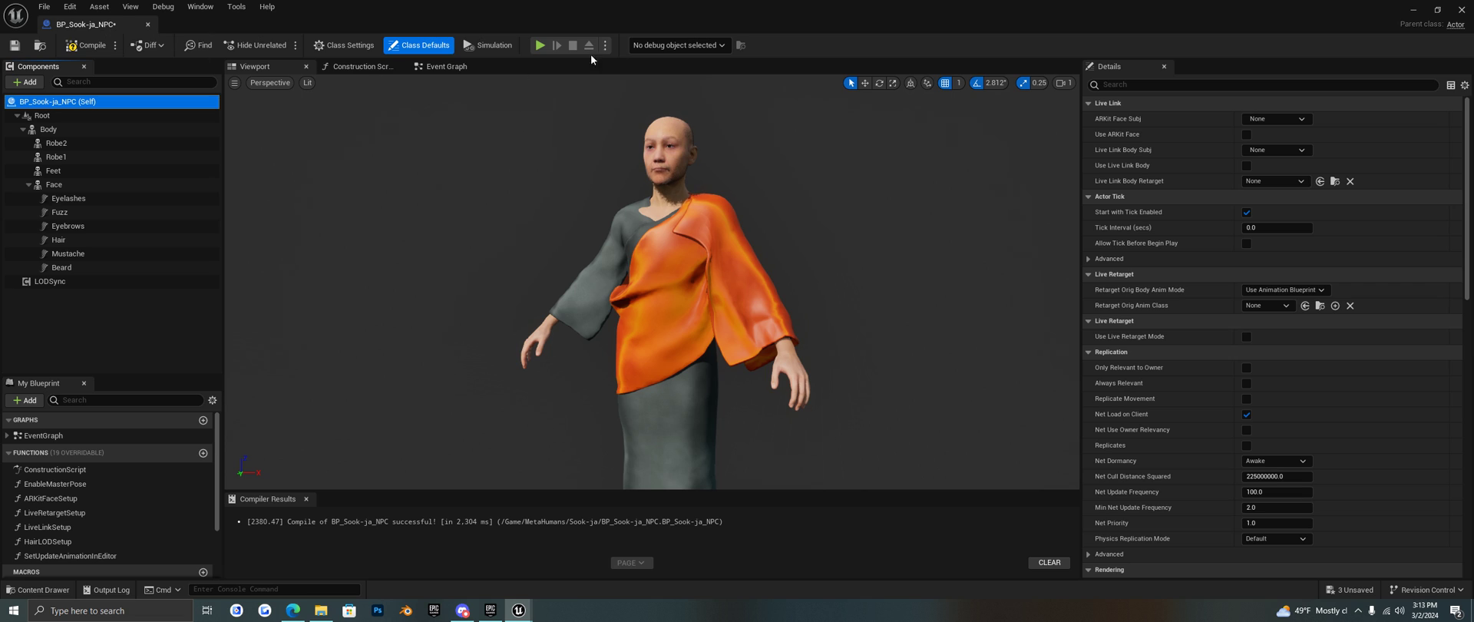
click(817, 335)
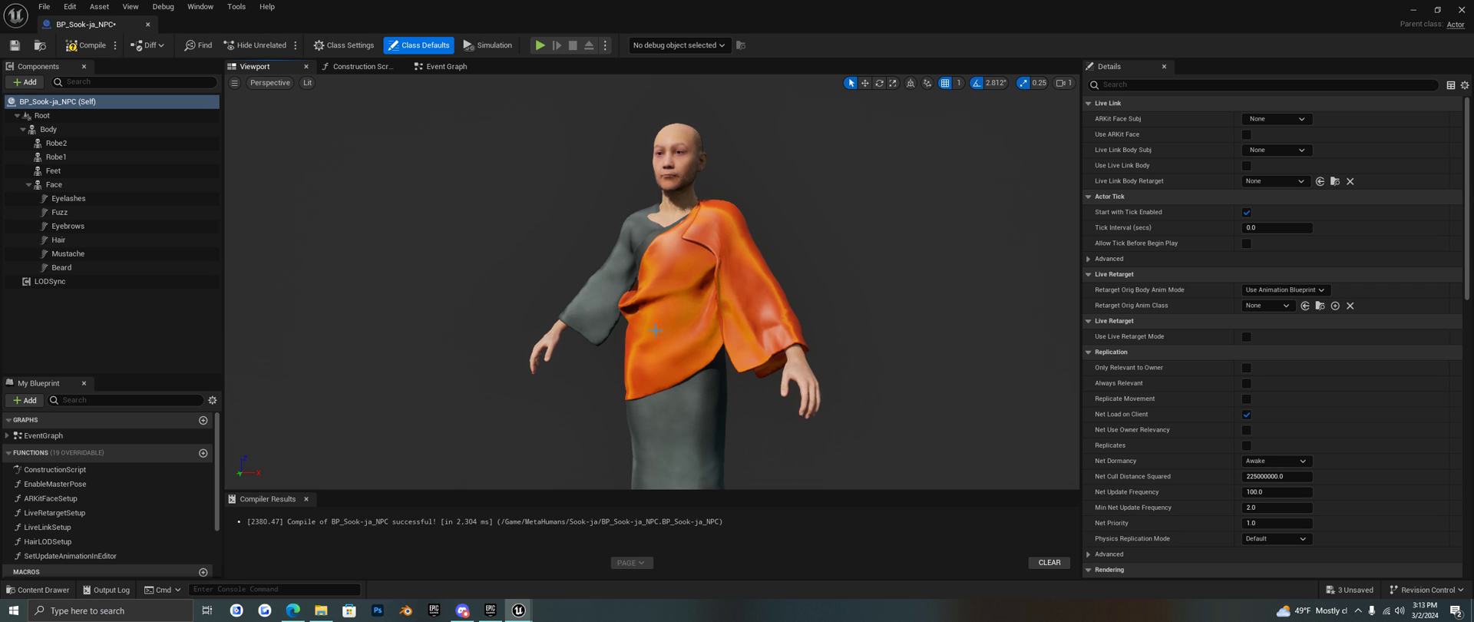
Review the Face, Body and class default properties, plus the Class Settings
click(54, 184)
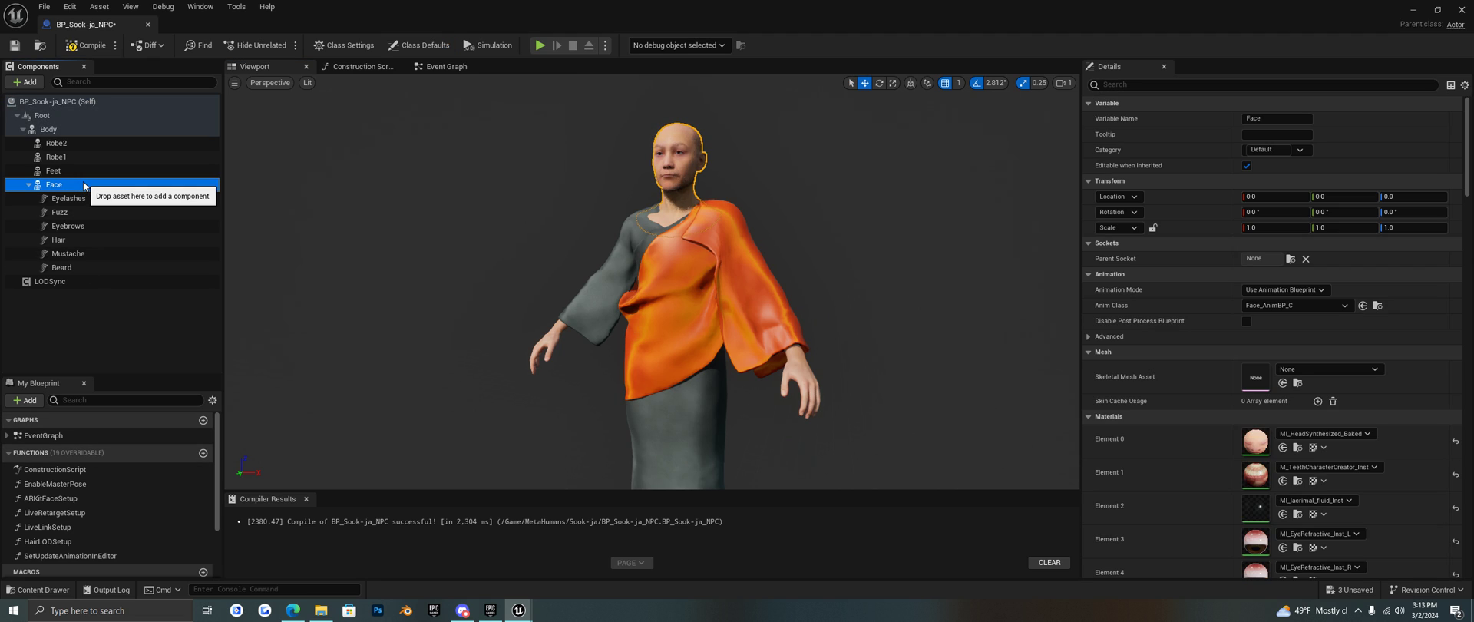
click(65, 134)
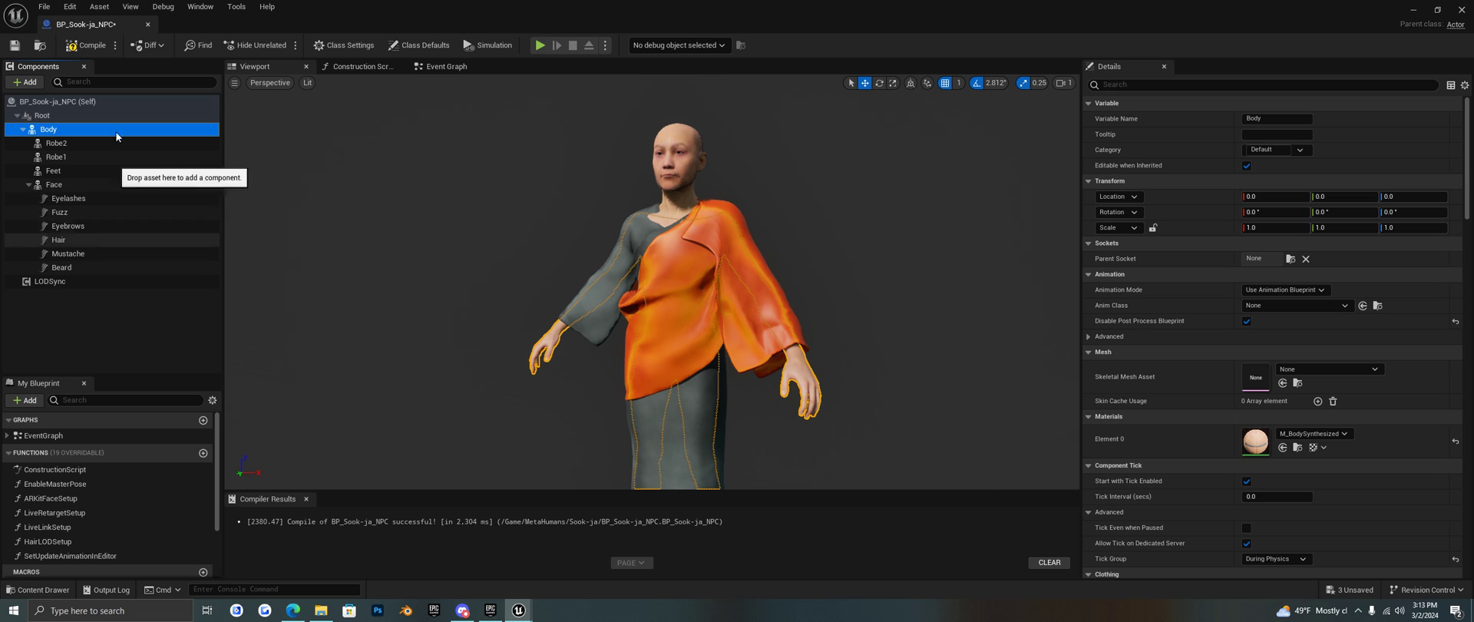
click(66, 103)
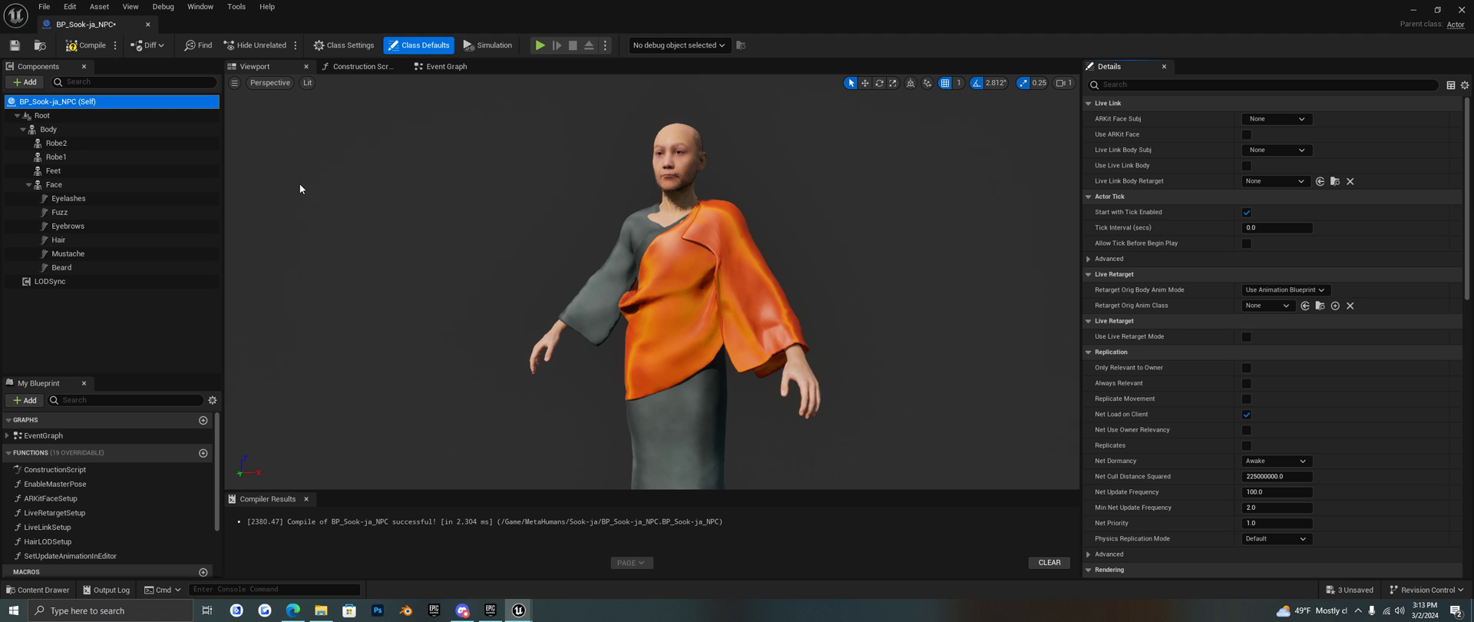
click(352, 49)
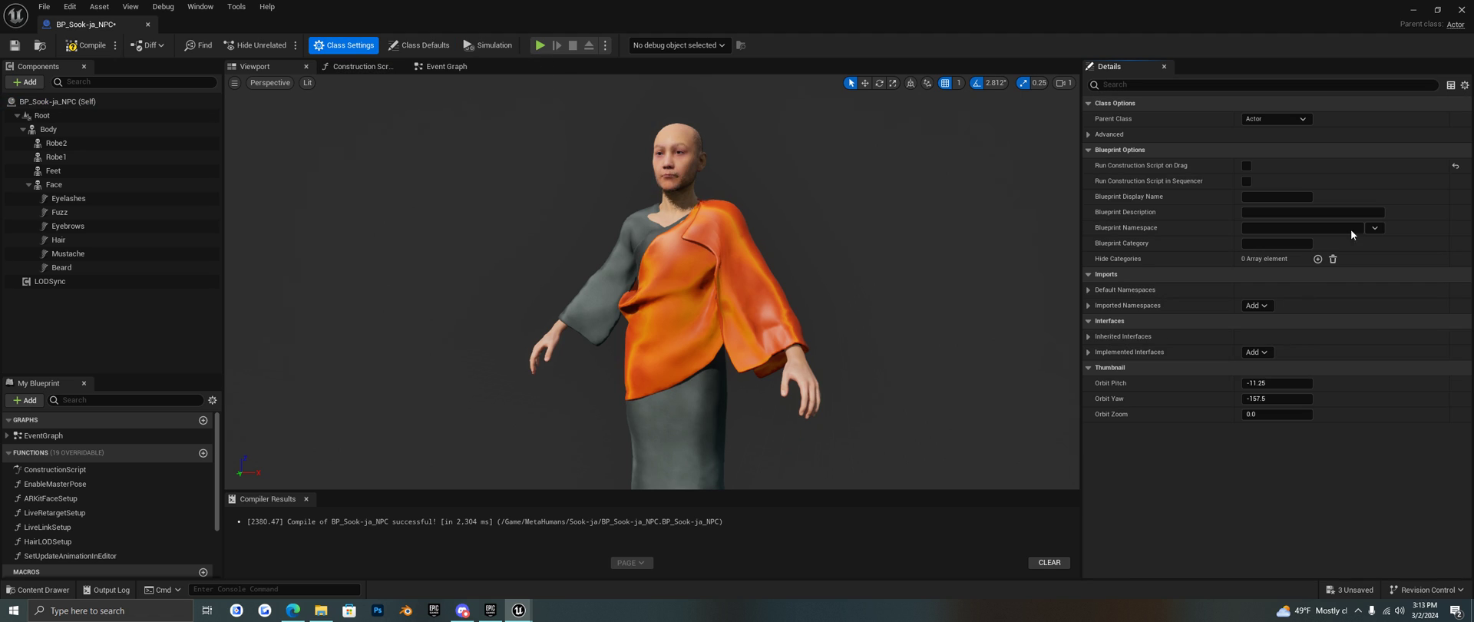
Reparent BP_Sook-ja_NPC to the Character class by searching 'character' in Parent Class
click(1281, 120)
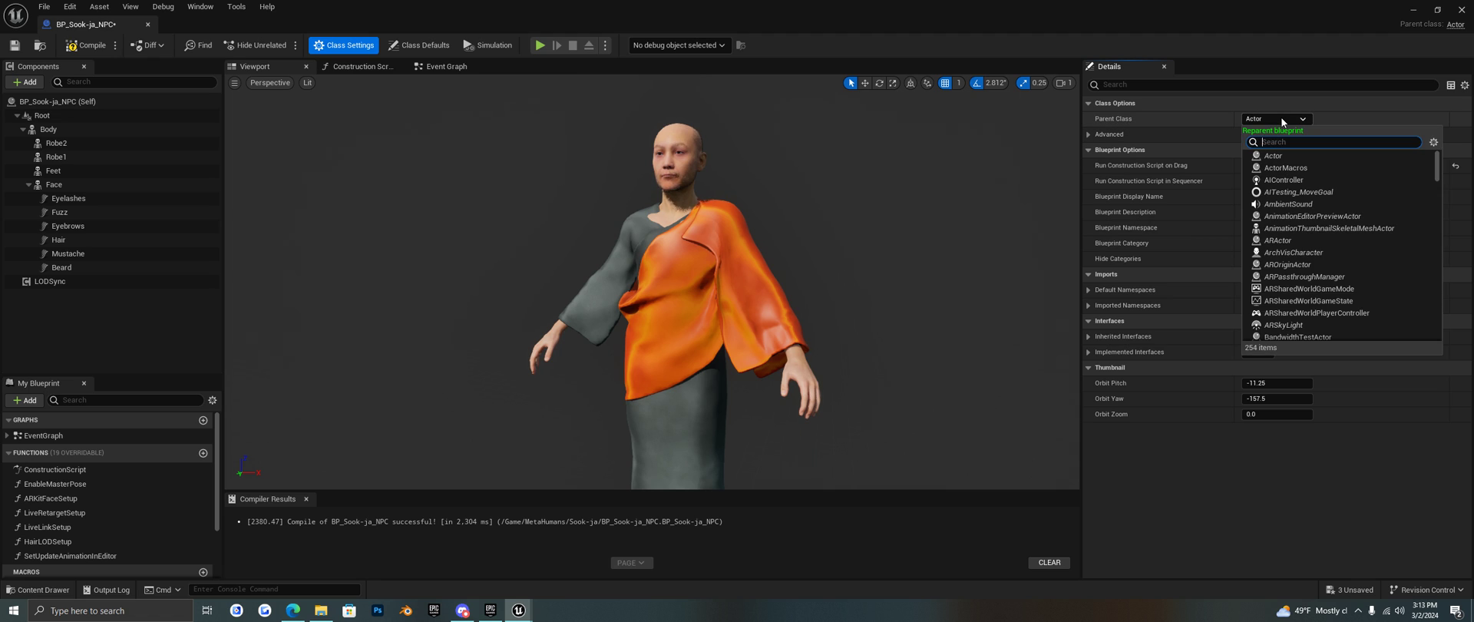
text(character)
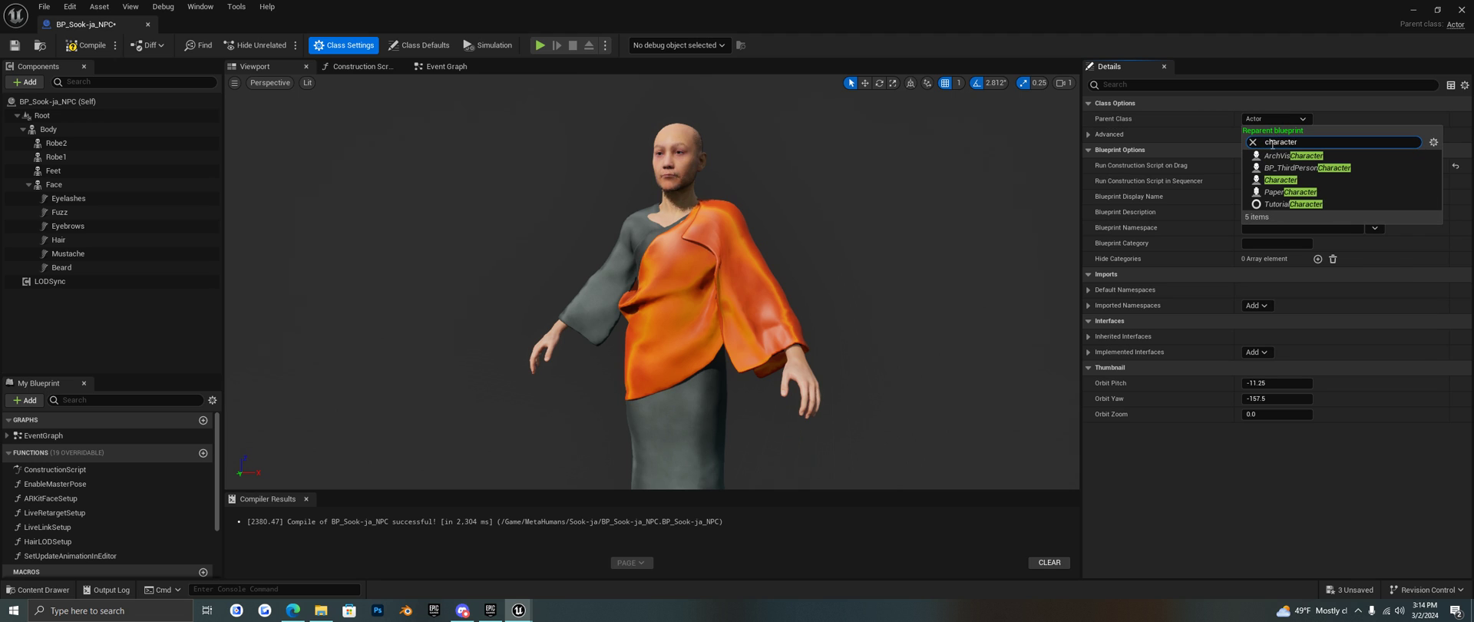
click(1281, 180)
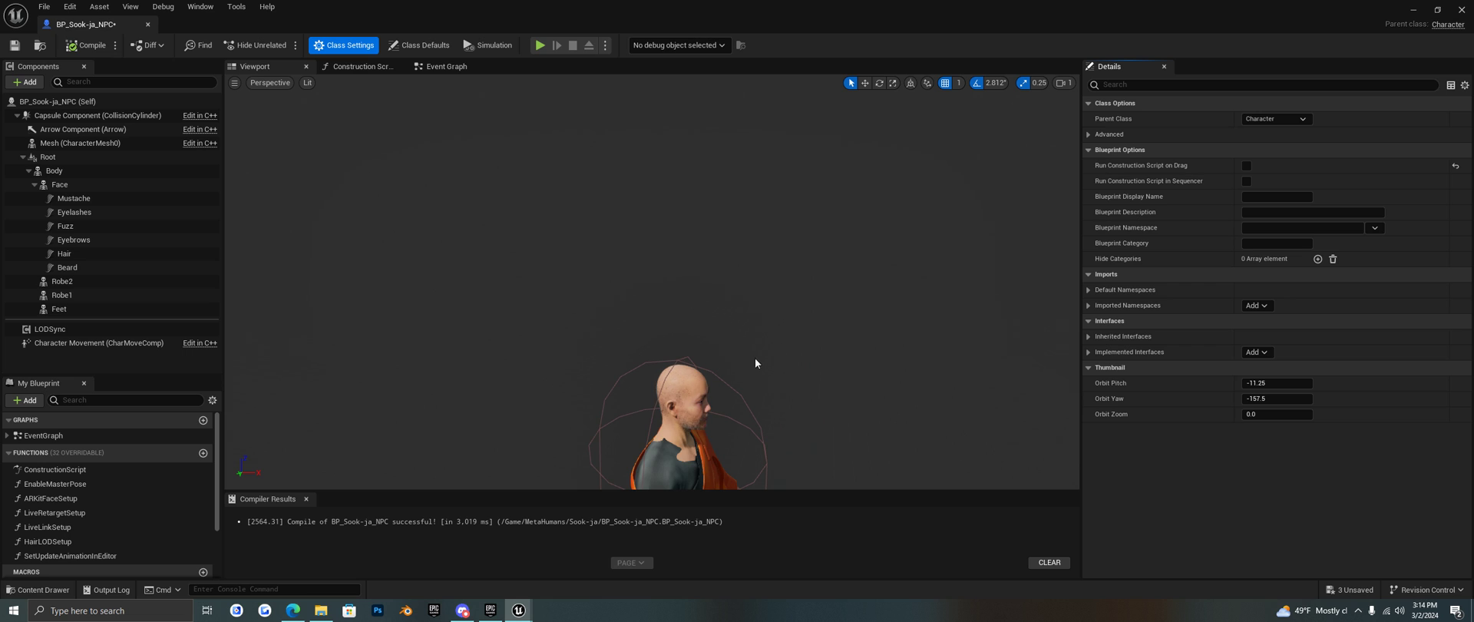
Orbit around the monk and inspect the Character Movement settings, including Max Walk Speed 600
right_drag(751, 362, 829, 338)
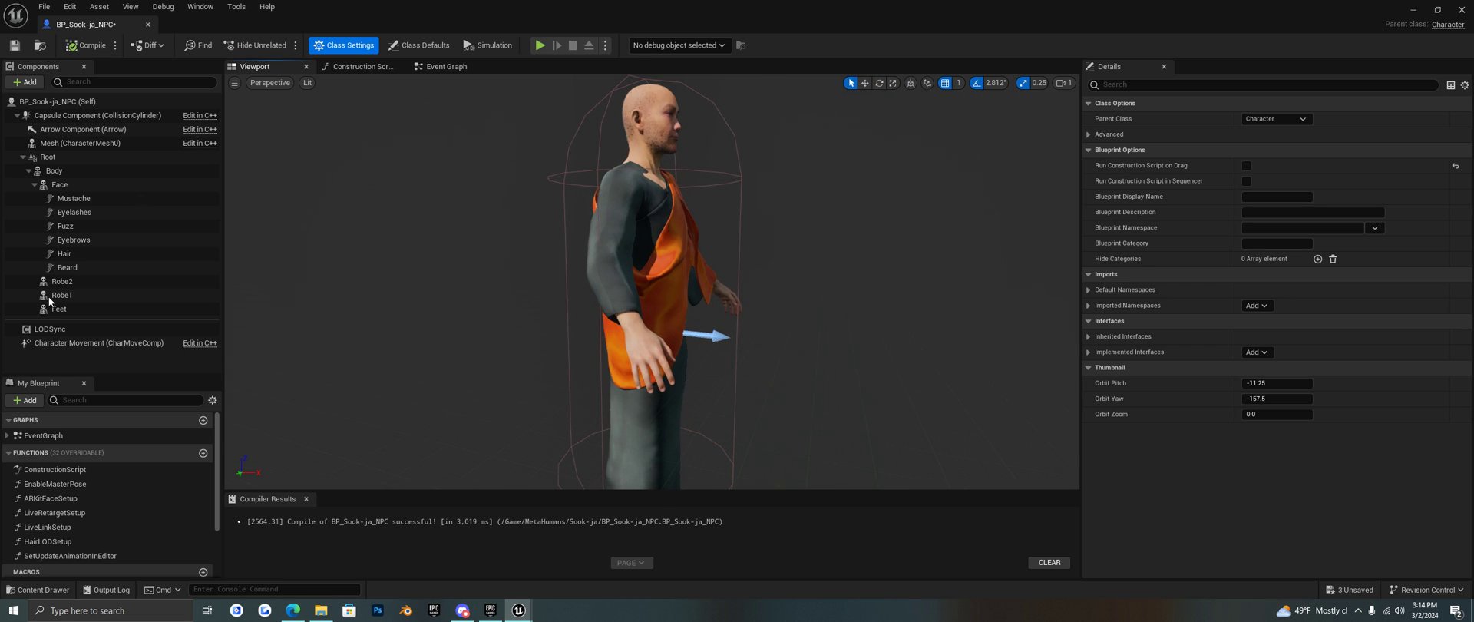
click(117, 342)
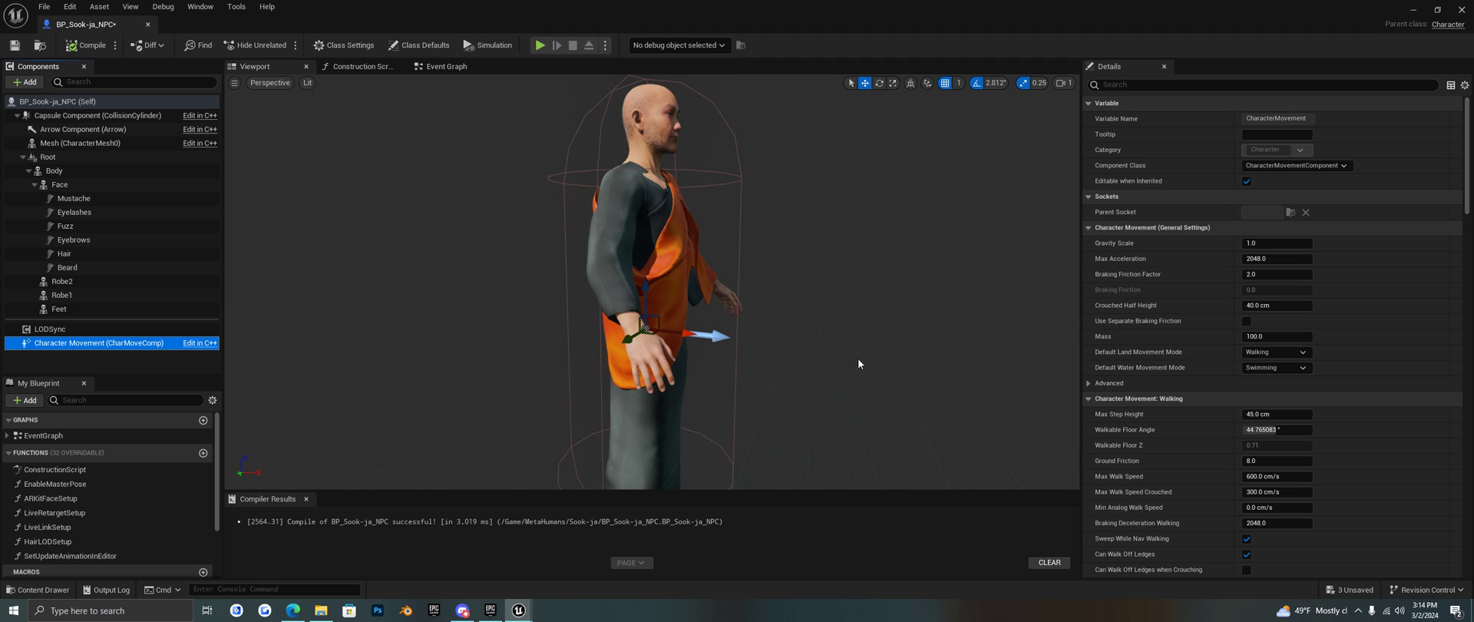
alt+drag(806, 338, 683, 393)
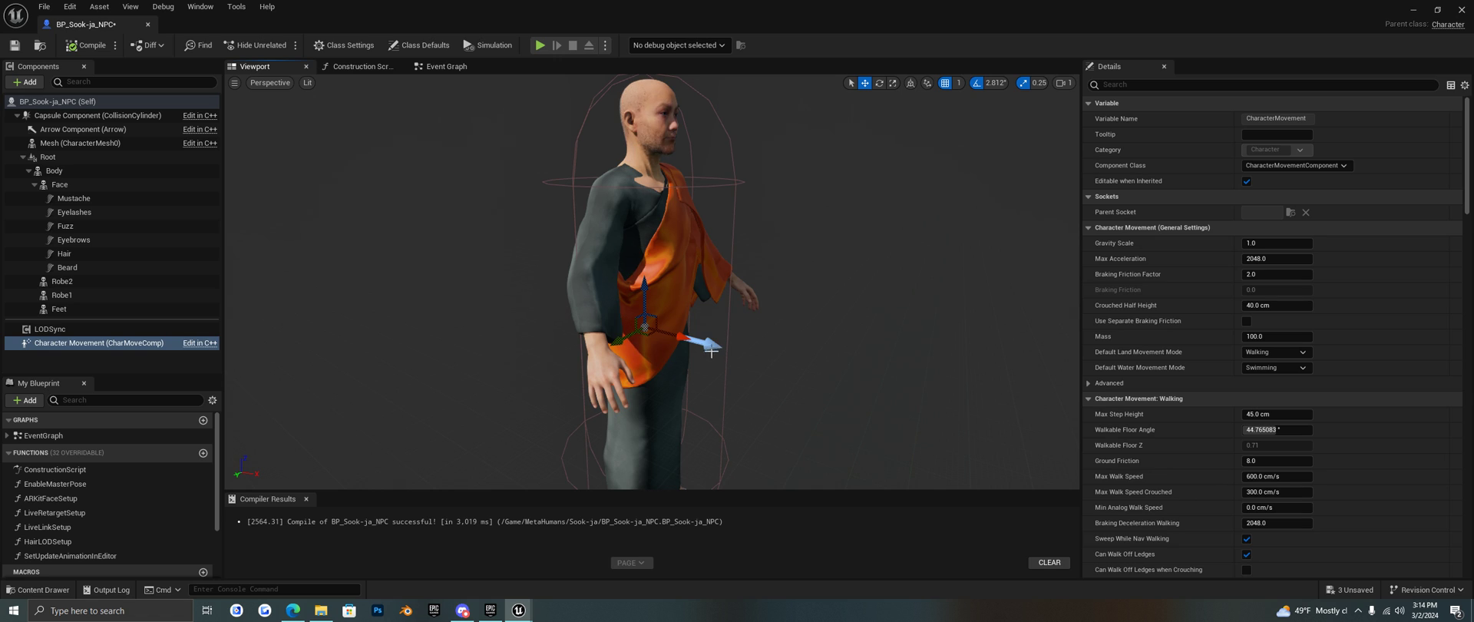
alt+drag(817, 397, 756, 398)
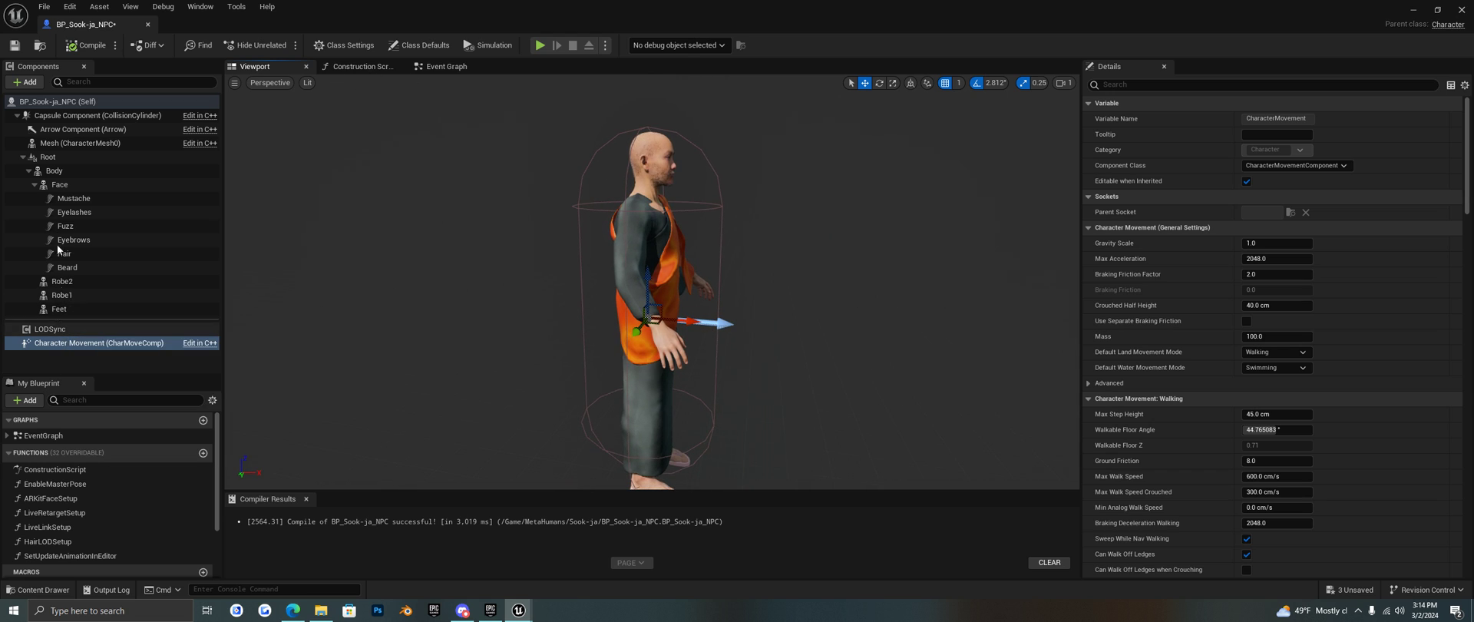
click(69, 344)
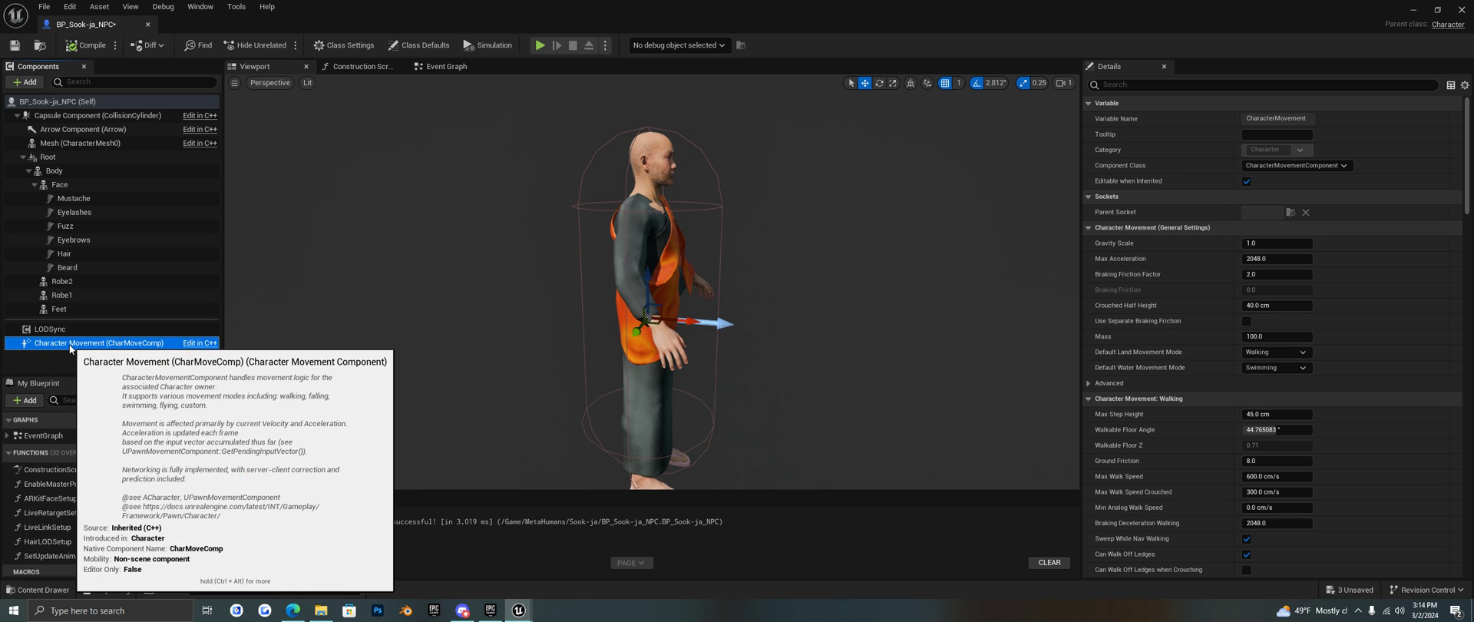
In a side view, move the Root component to Z -87 so the monk's feet meet the capsule bottom
click(74, 157)
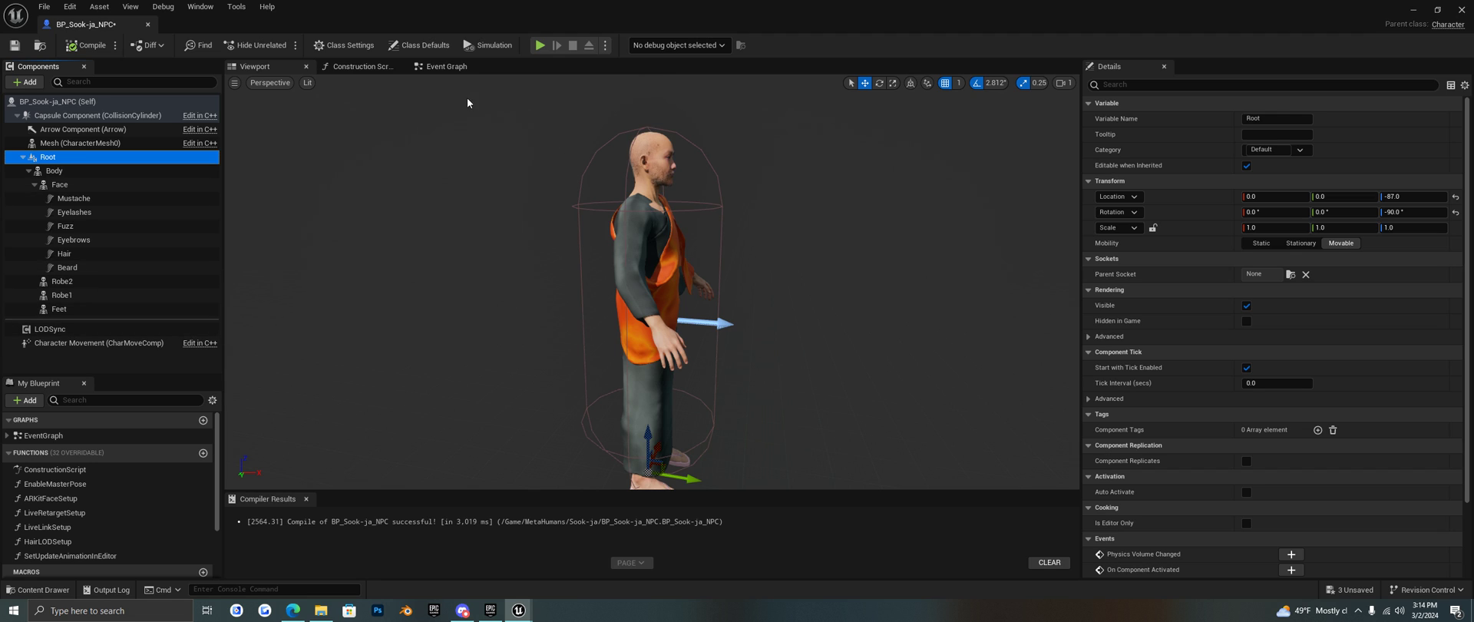
click(289, 83)
click(290, 162)
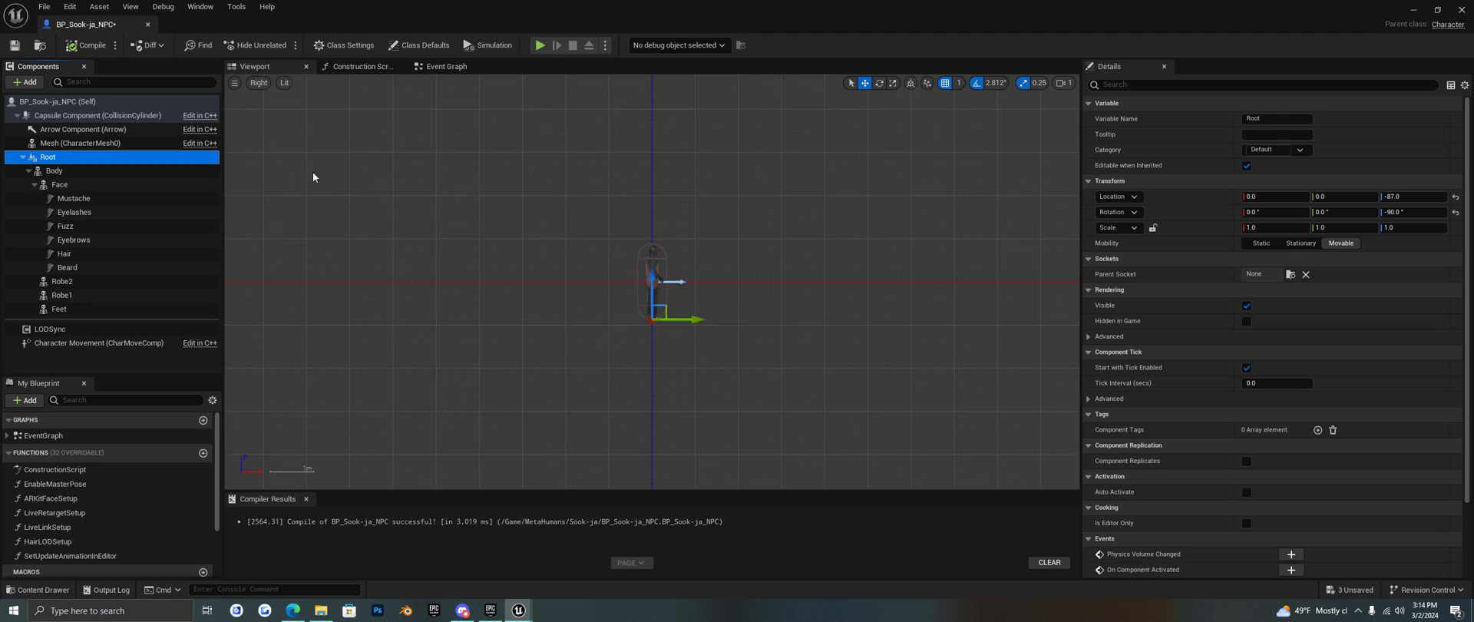
scroll(652, 291, up, 4)
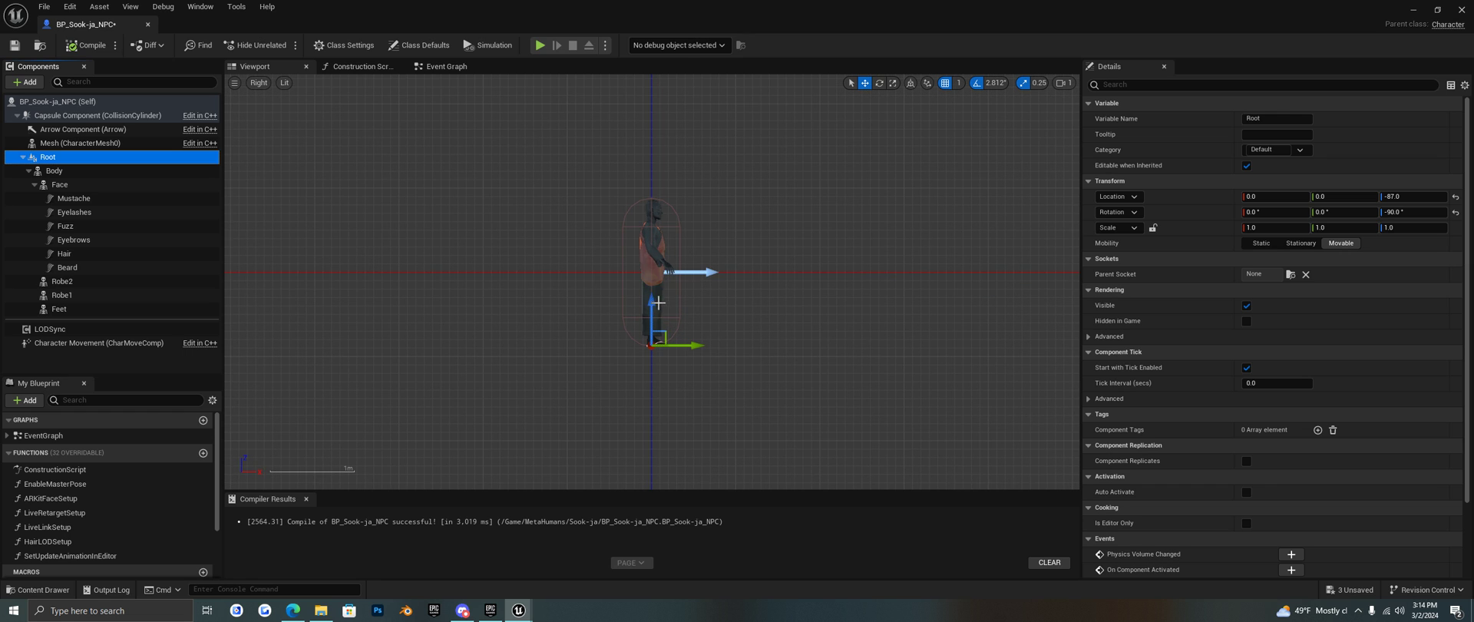
scroll(643, 337, up, 7)
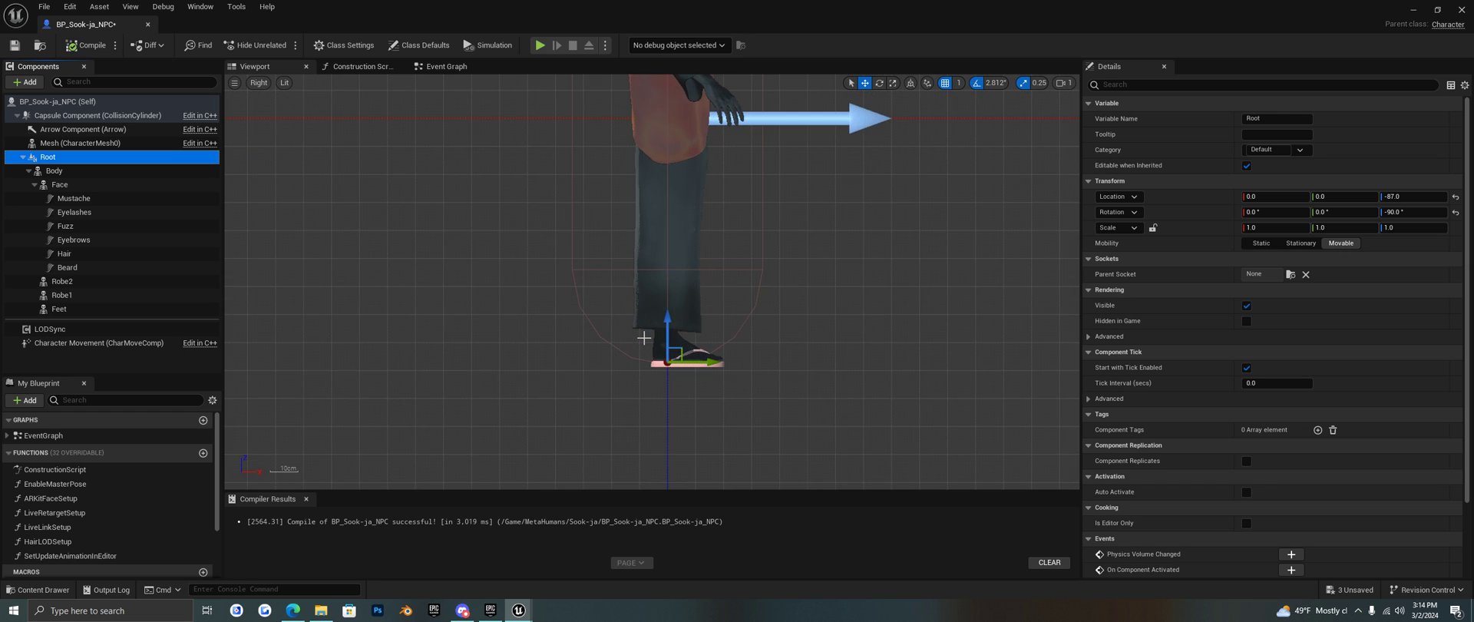
drag(674, 325, 666, 328)
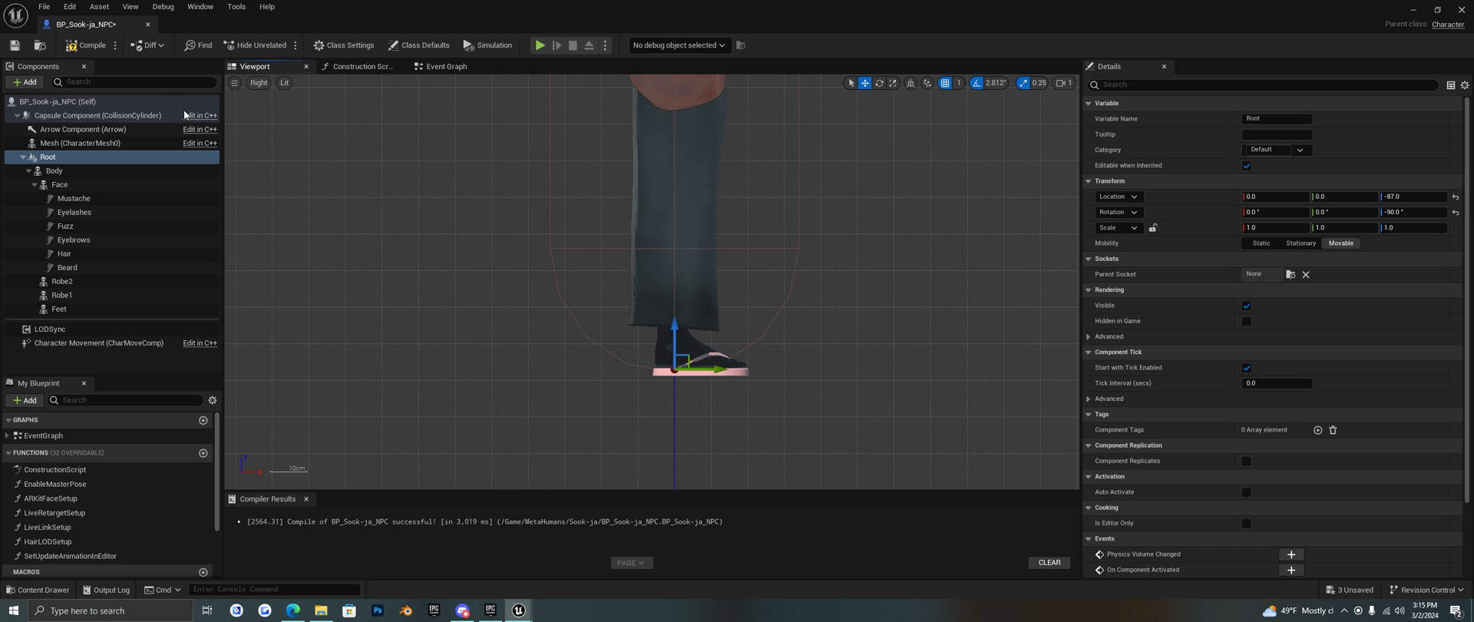
Return the preview to a perspective three-quarter view and pick the Rotate tool
click(259, 82)
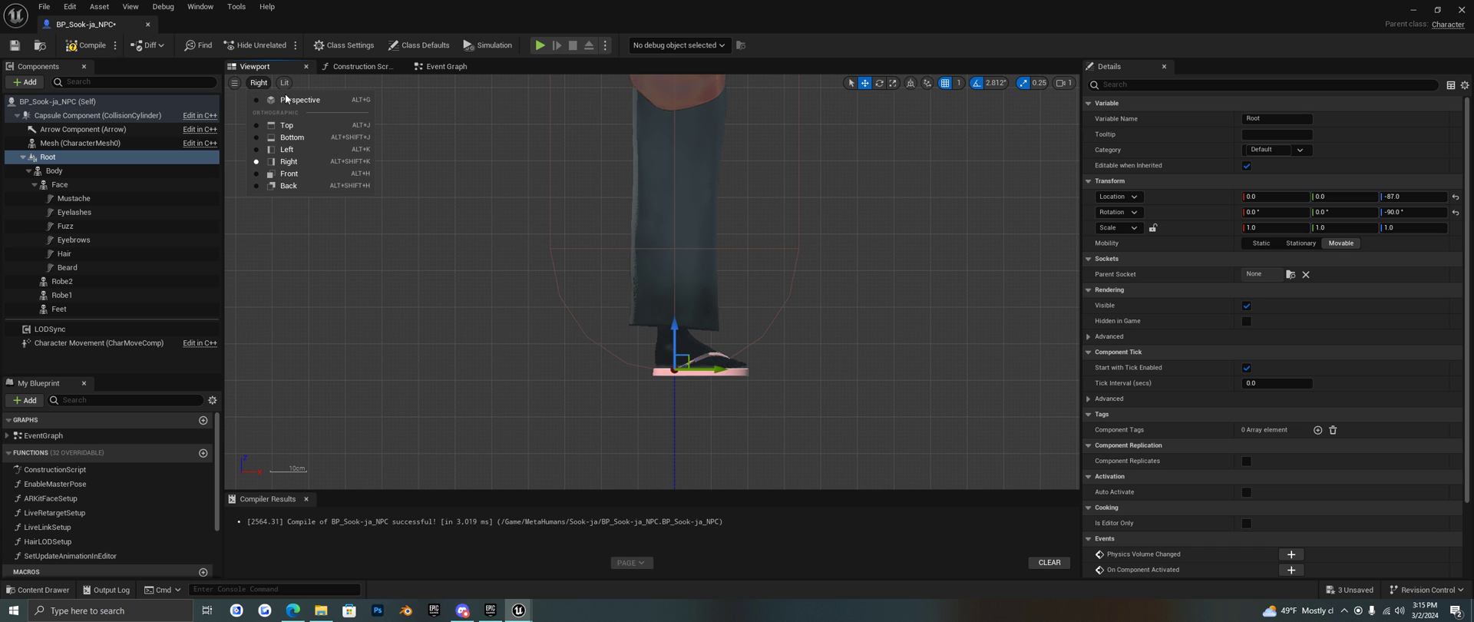
click(288, 99)
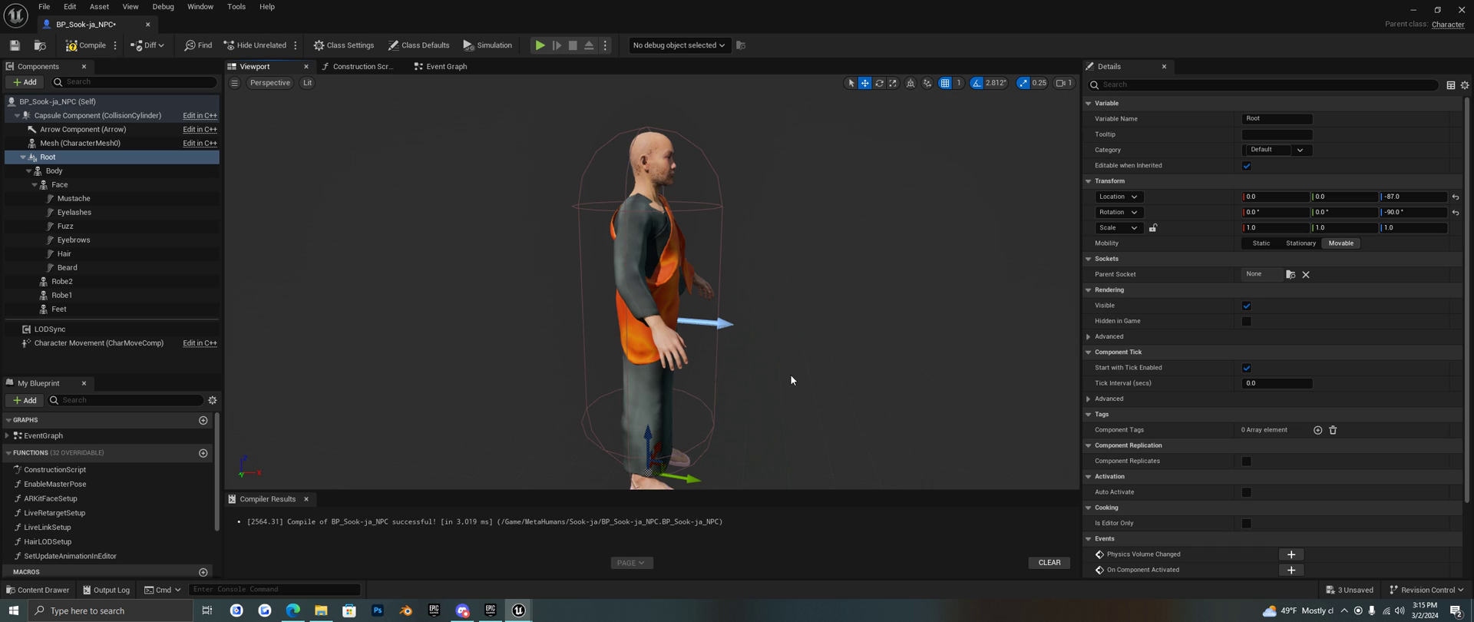
drag(791, 379, 683, 379)
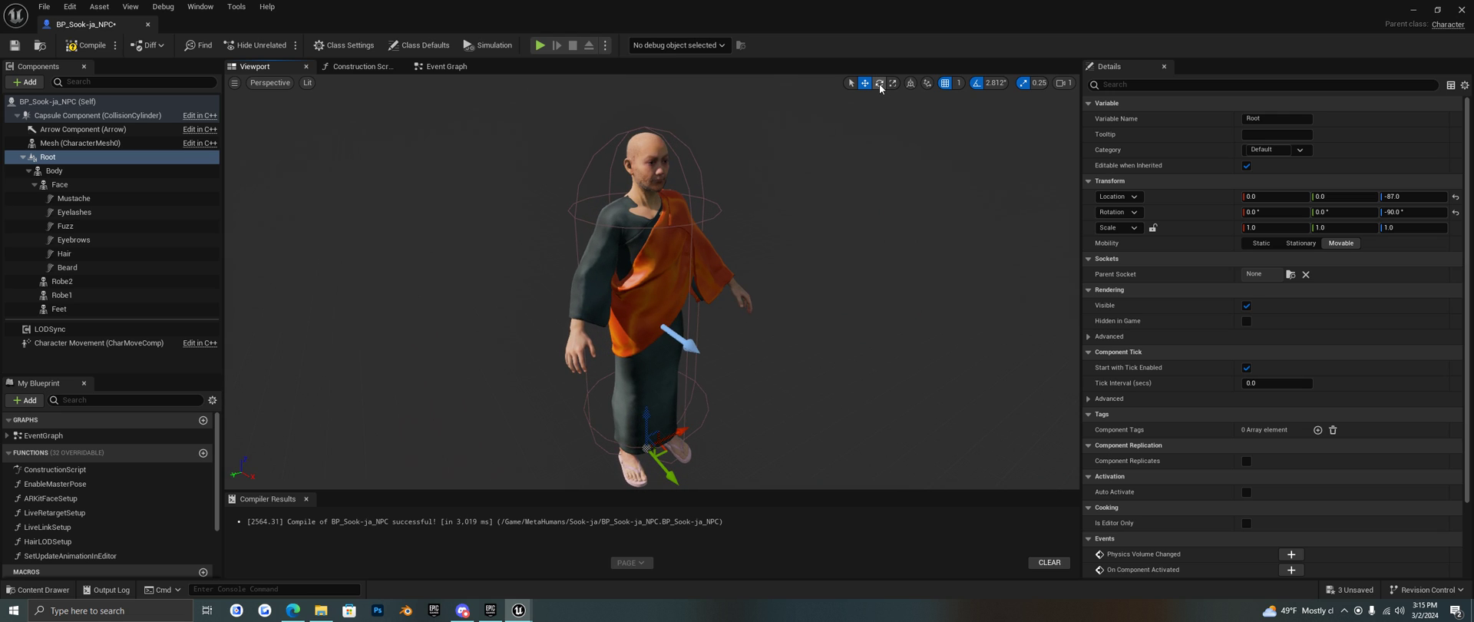
click(879, 82)
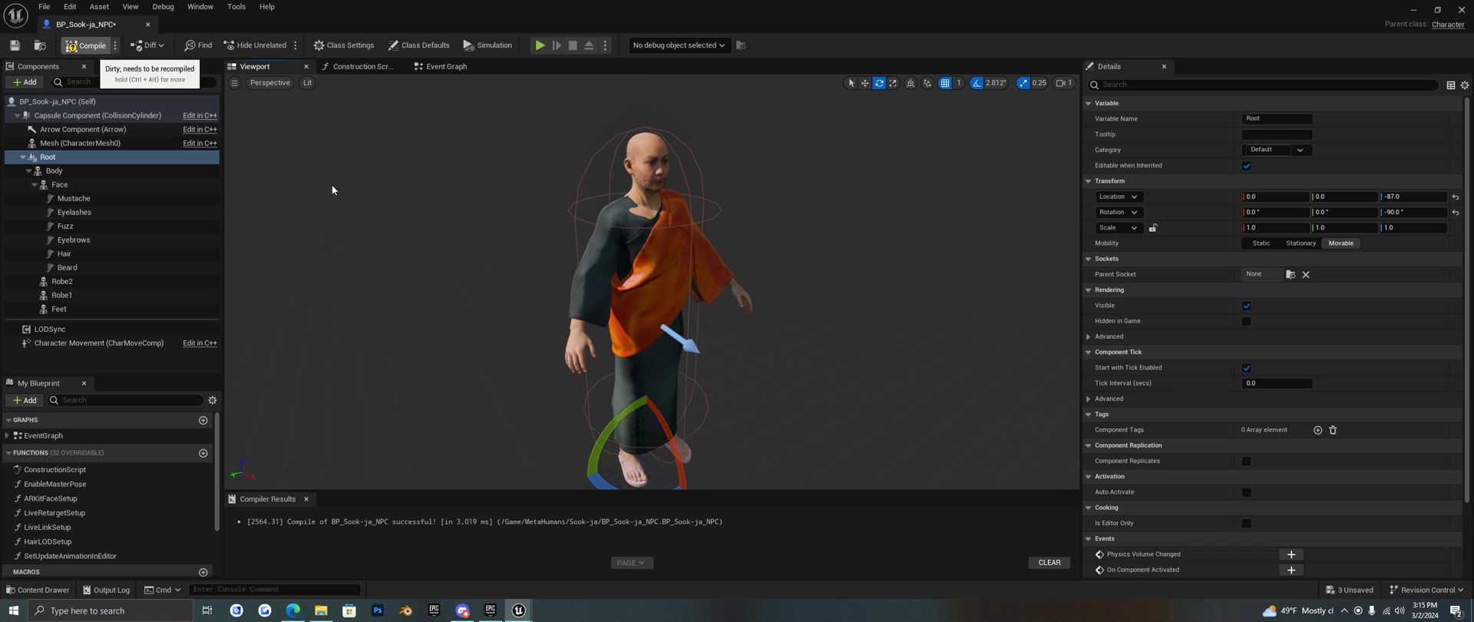
Compile, then set the Body mesh's Anim Class to Meta_AnimBlueprint and show the class defaults
key(F7)
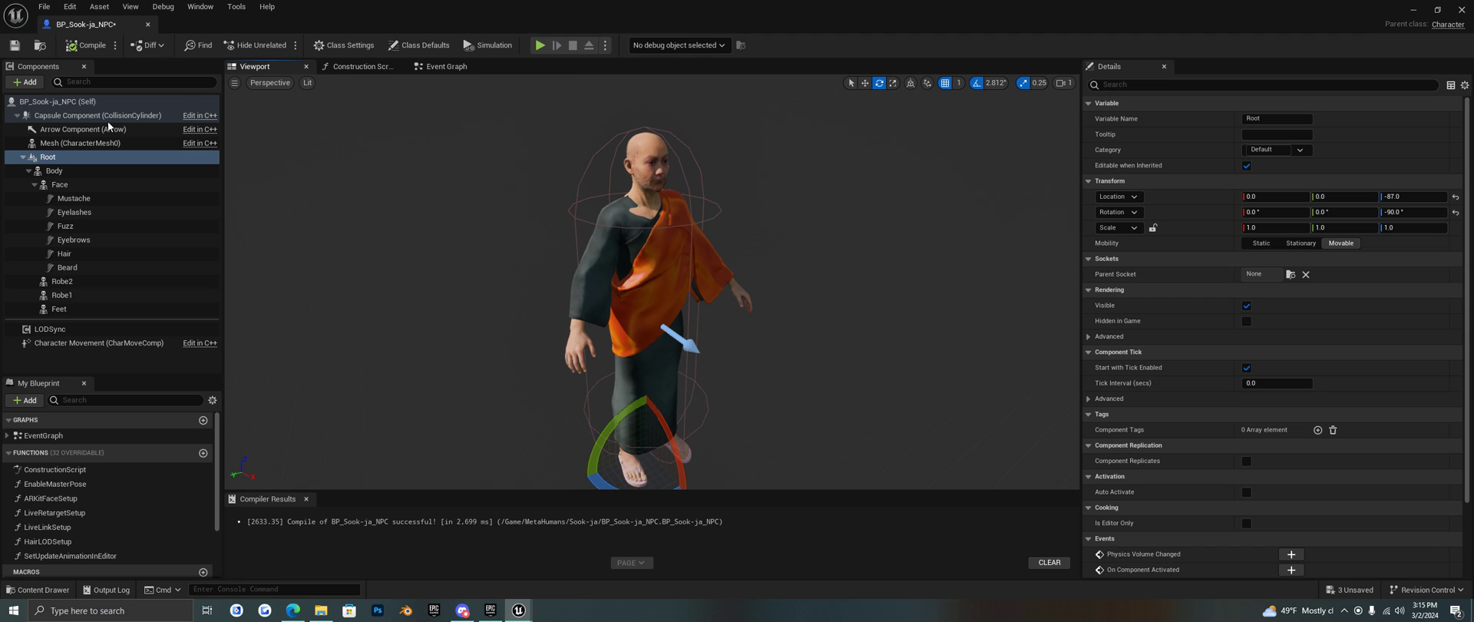
click(60, 172)
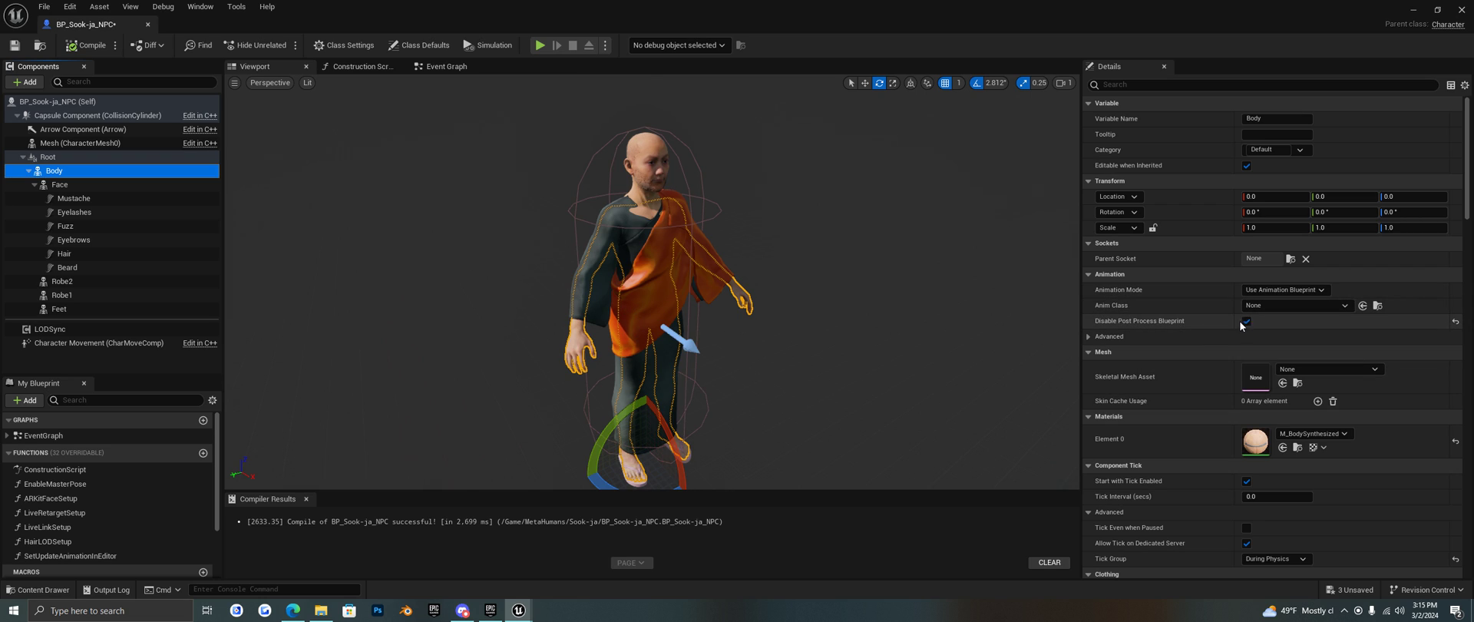
click(1276, 306)
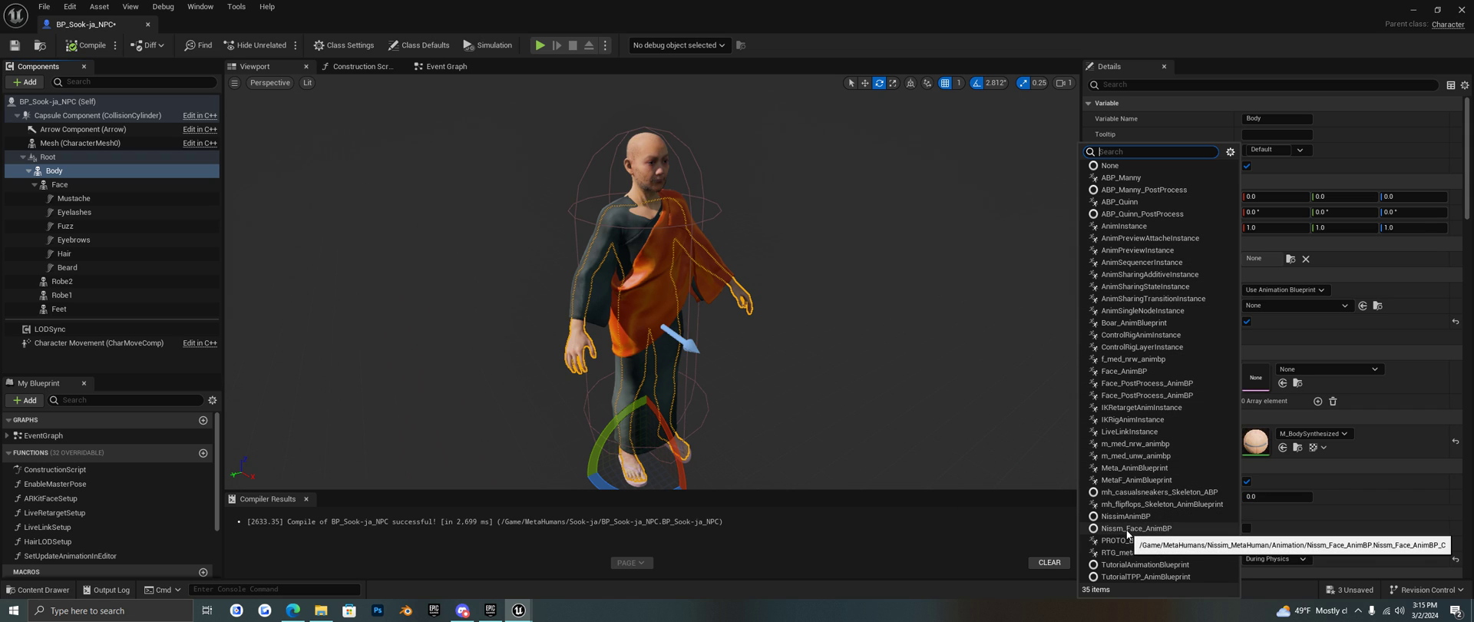
click(1127, 467)
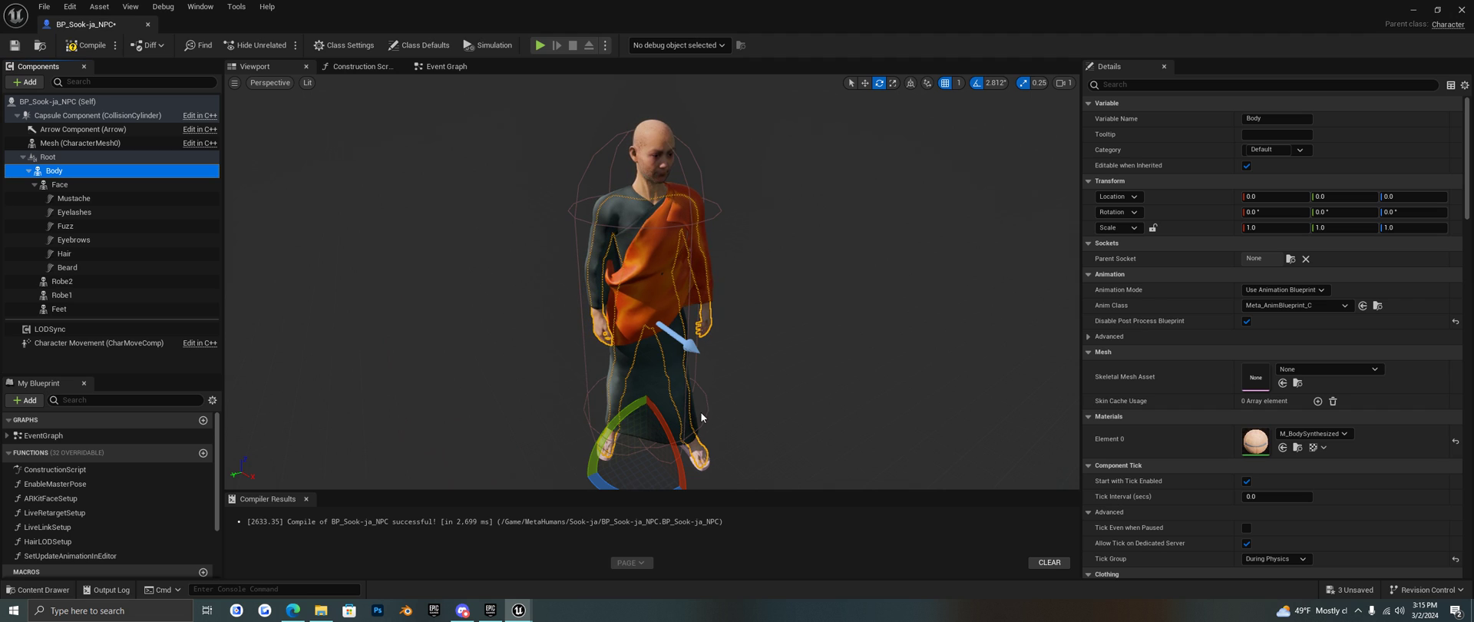
click(62, 102)
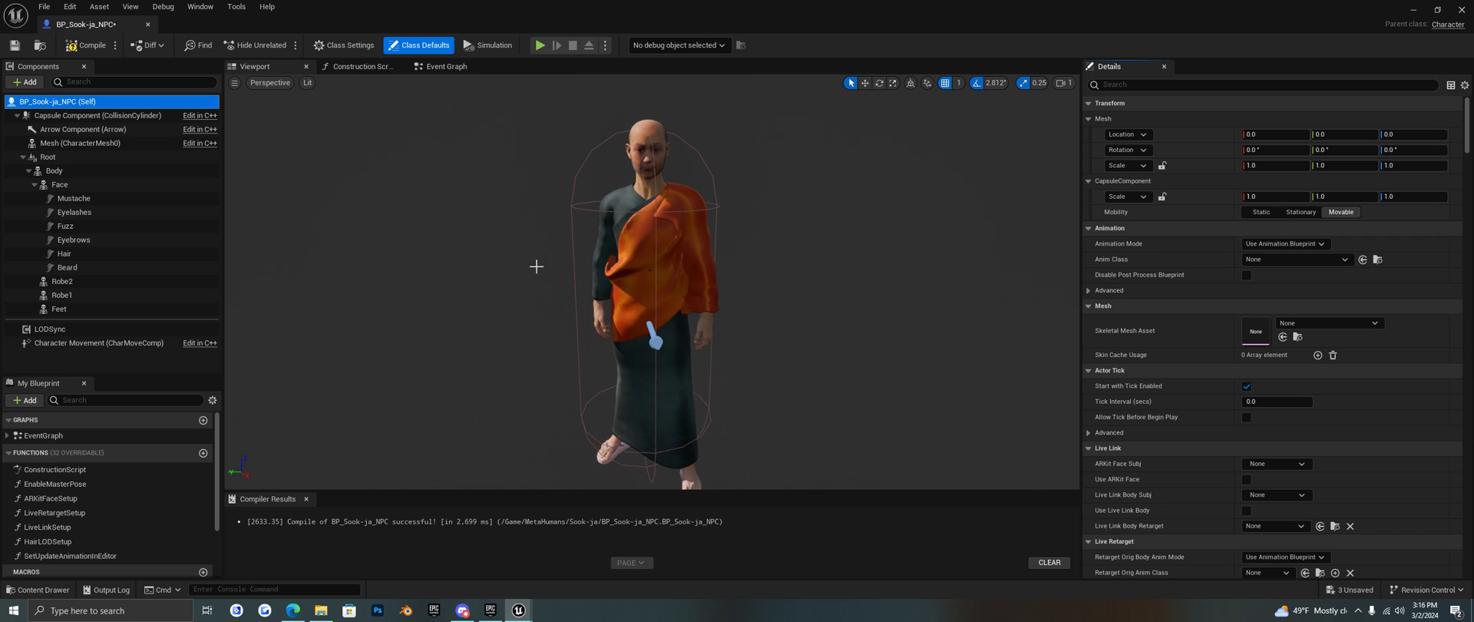
click(92, 46)
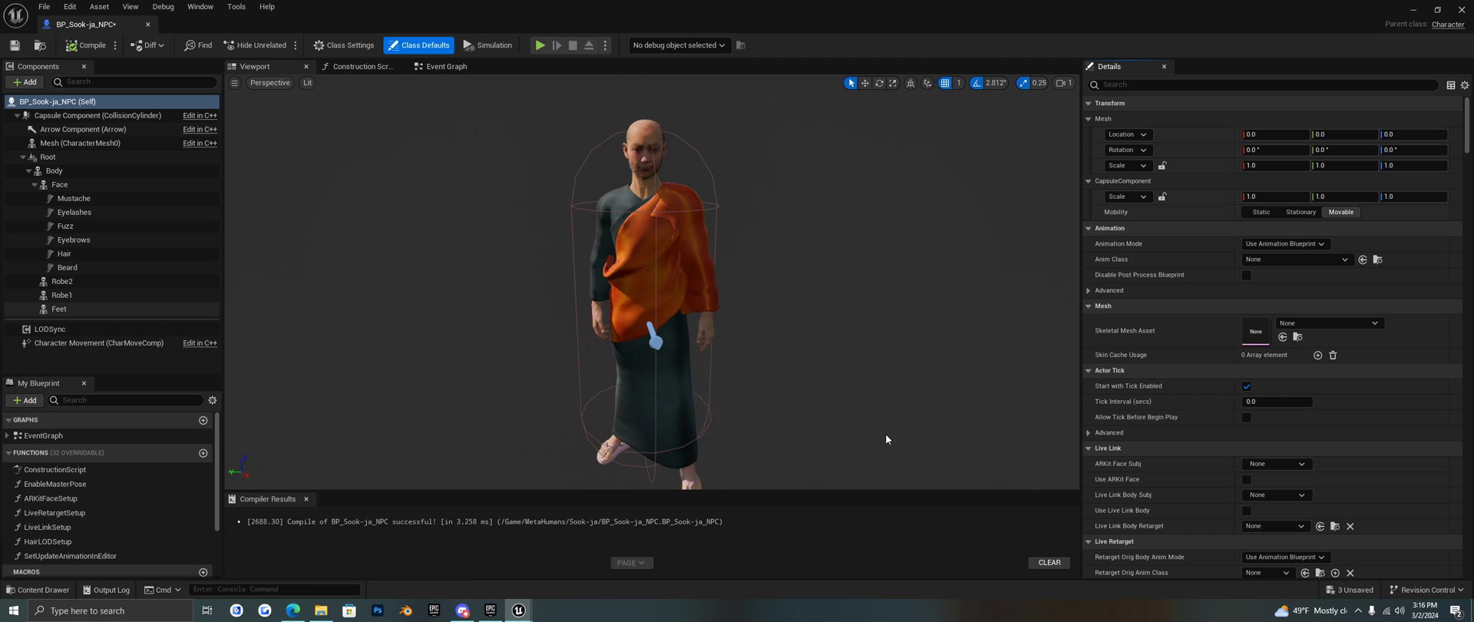
Glance at the Construction Script and Event Graph, then close the BP_Sook-ja_NPC editor
click(365, 67)
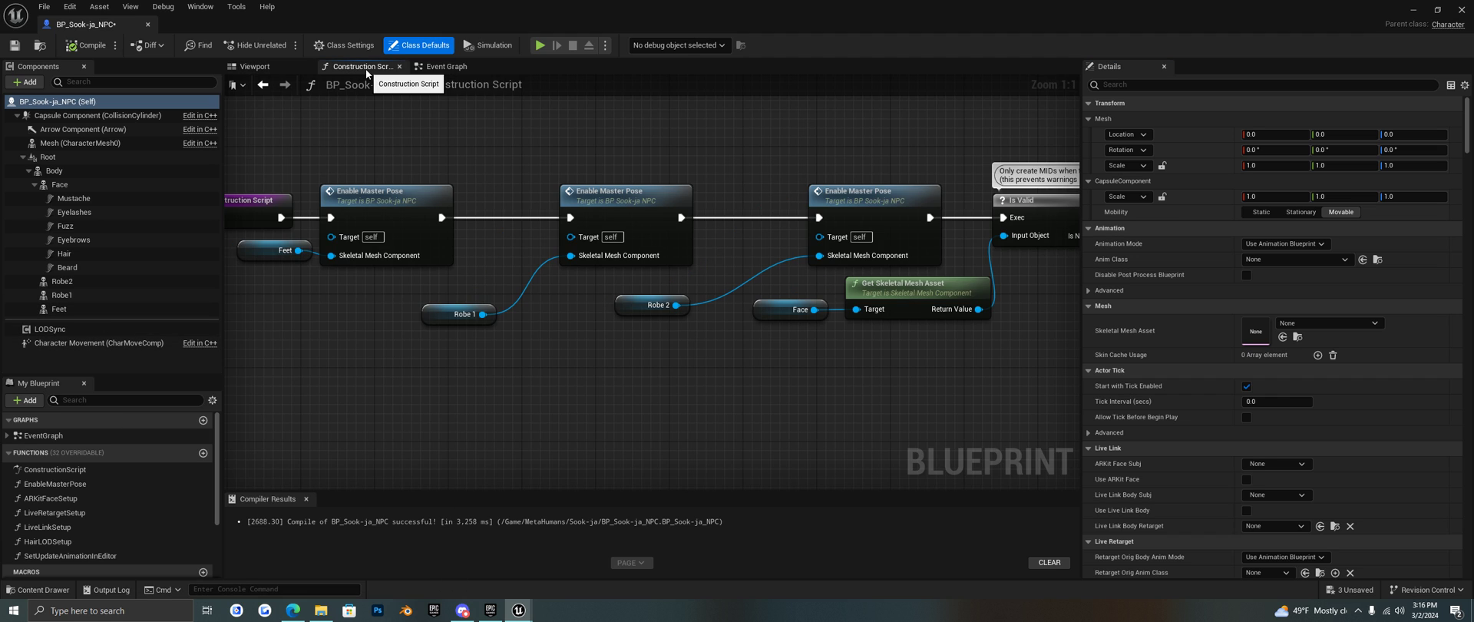
click(444, 66)
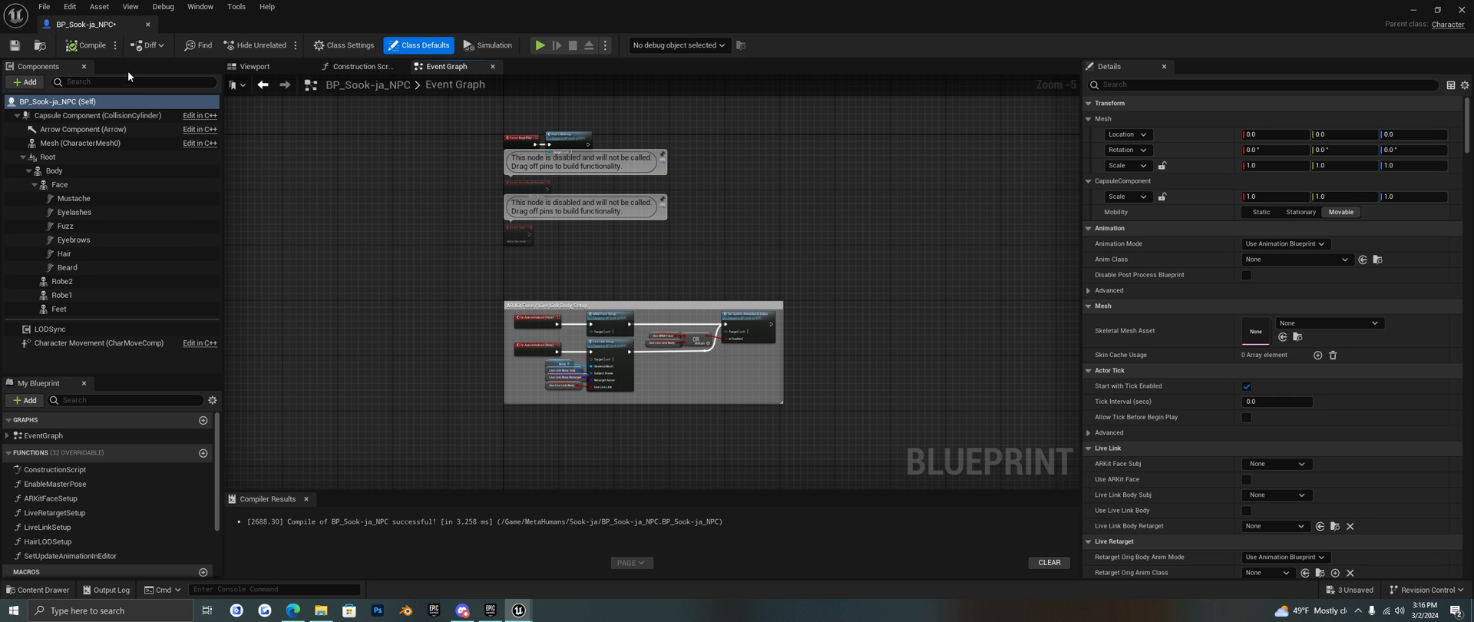
click(148, 24)
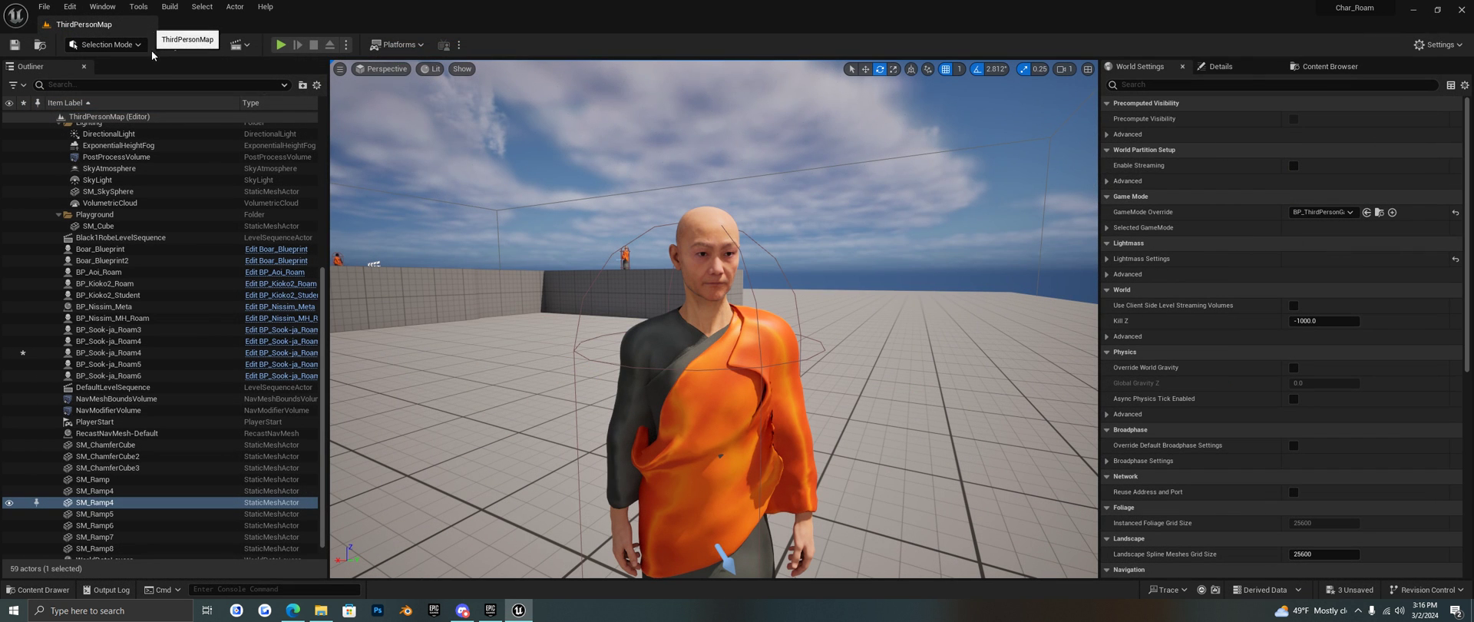
Open BP_Sook-ja_Roam and look over its roaming logic comment groups in the Event Graph
click(38, 590)
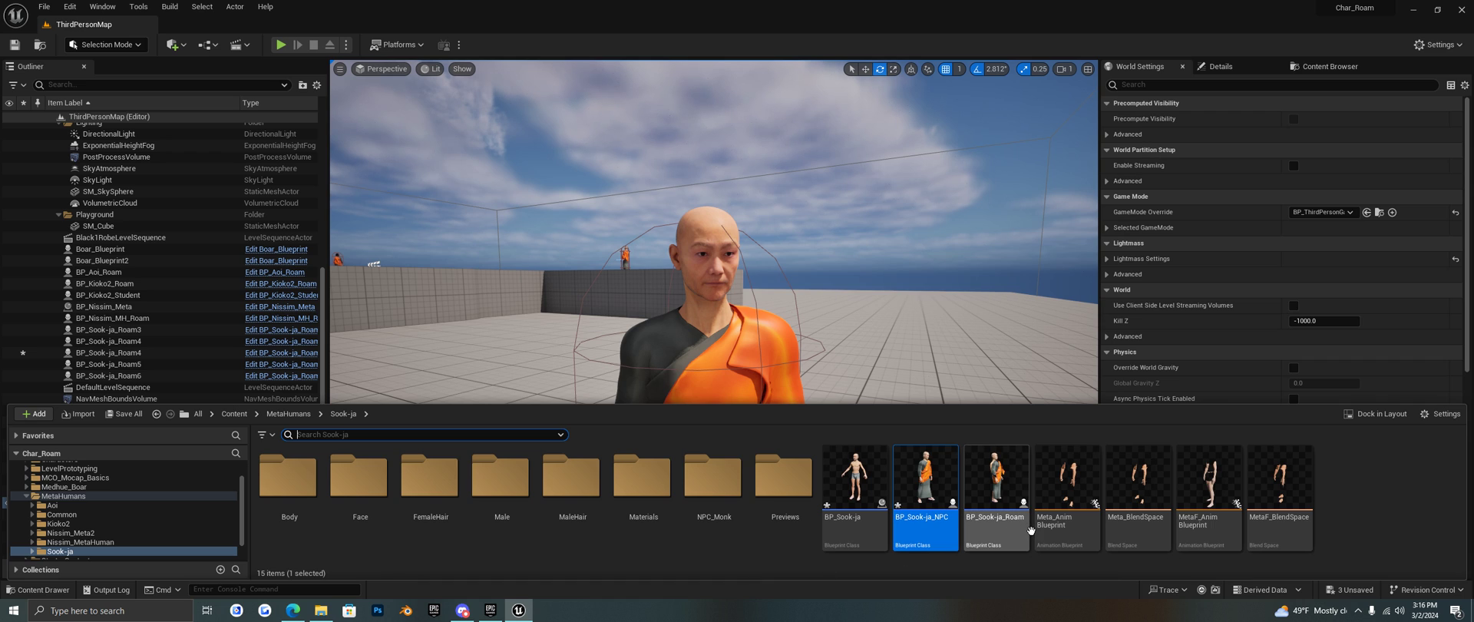
double_click(1010, 513)
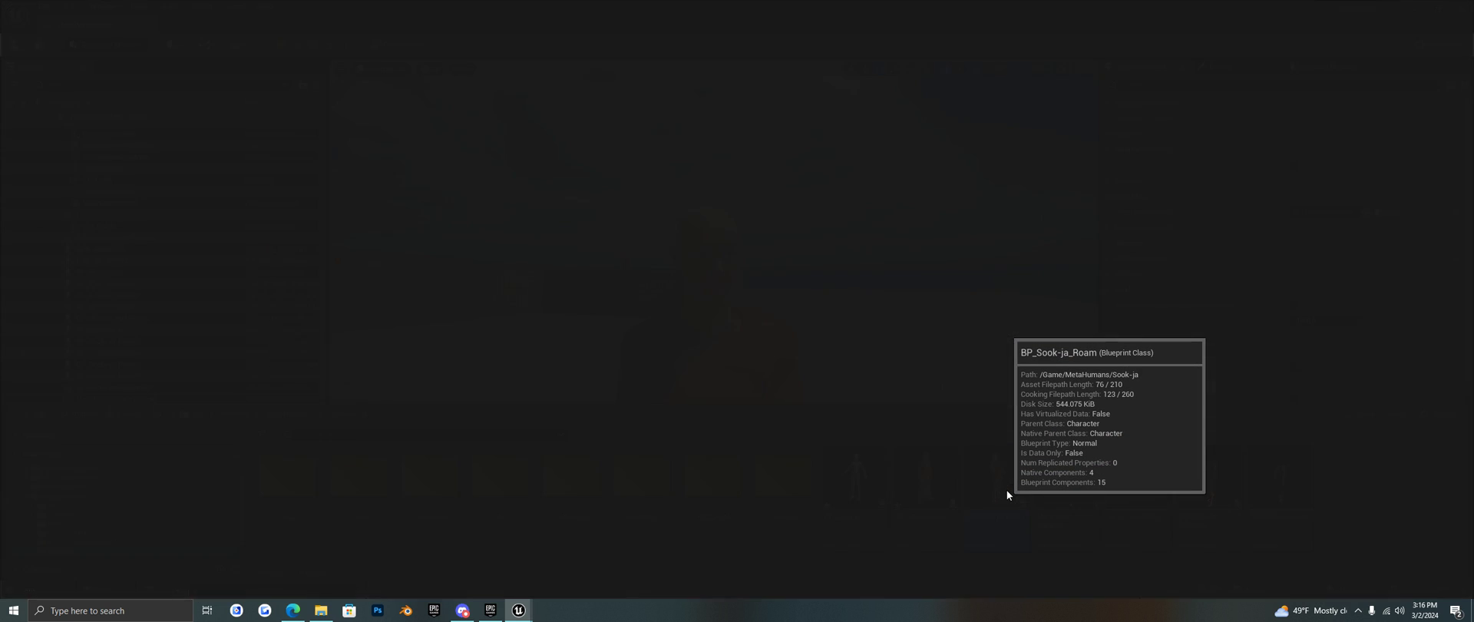
scroll(405, 349, down, 2)
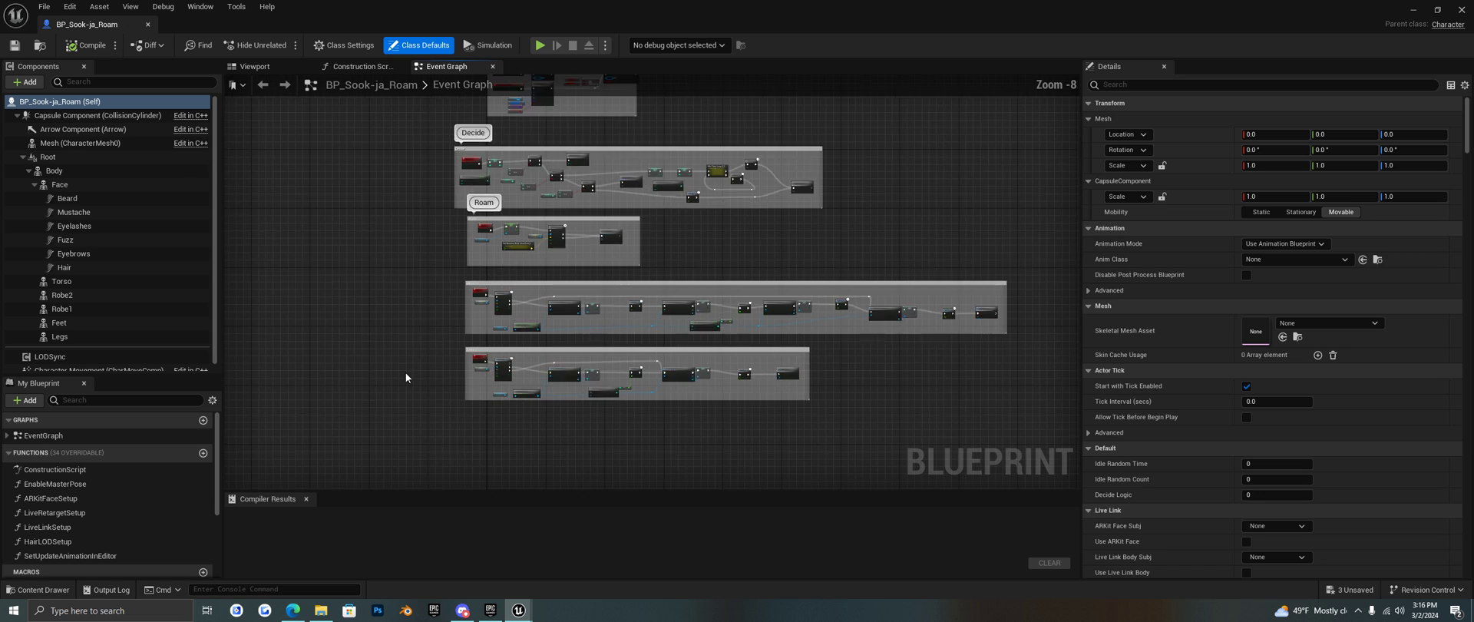
scroll(344, 404, down, 1)
scroll(347, 230, up, 1)
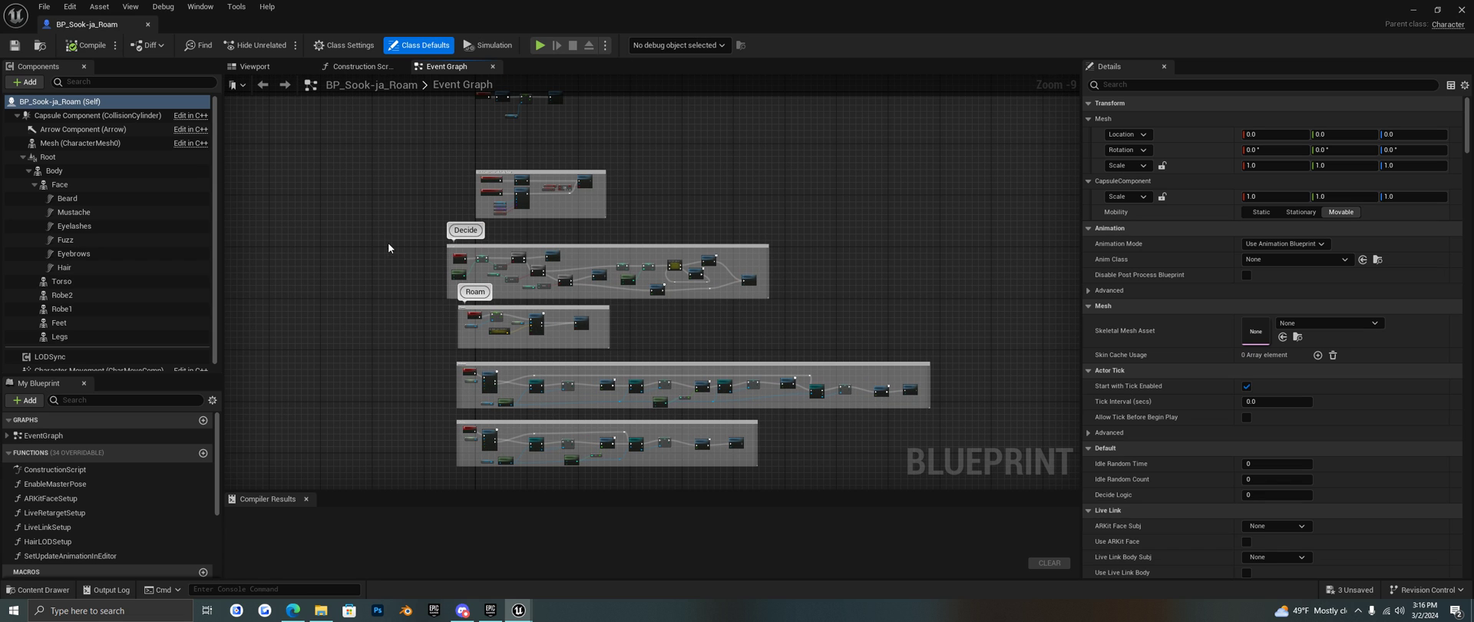
drag(386, 242, 976, 456)
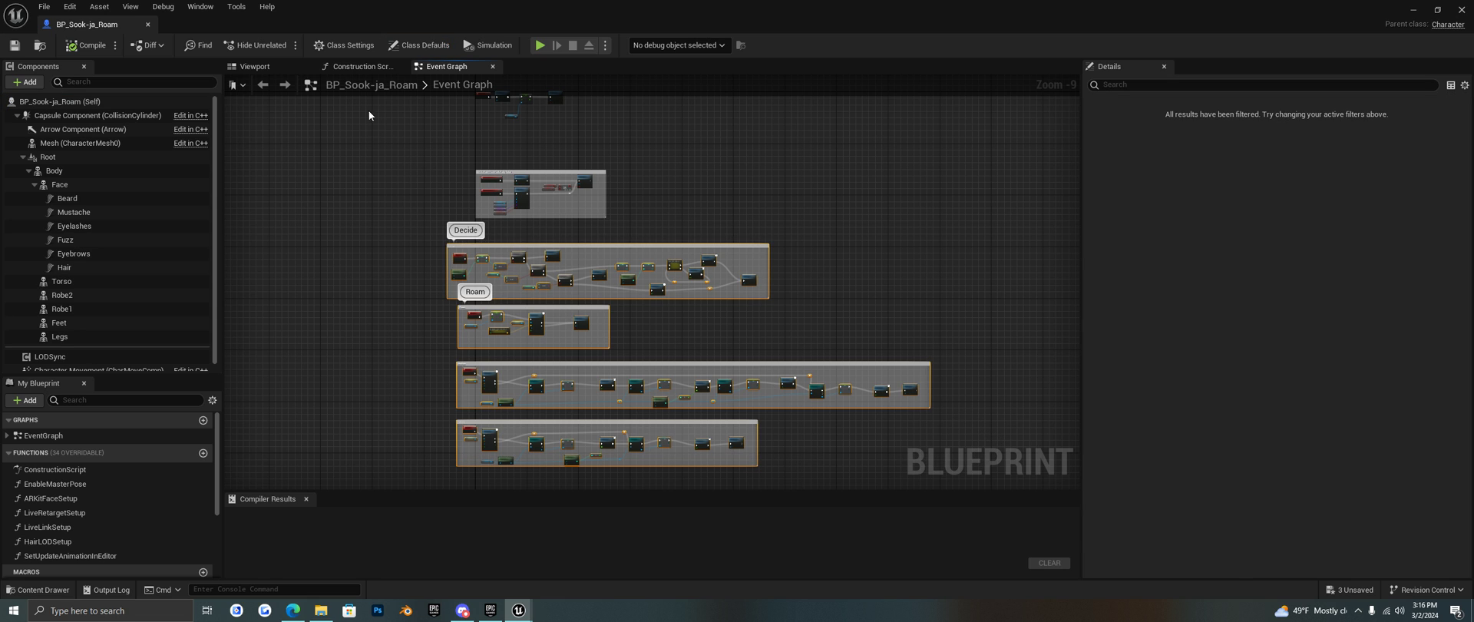
Review the Roam blueprint's Construction Script node chain, then return to the Viewport preview
click(367, 68)
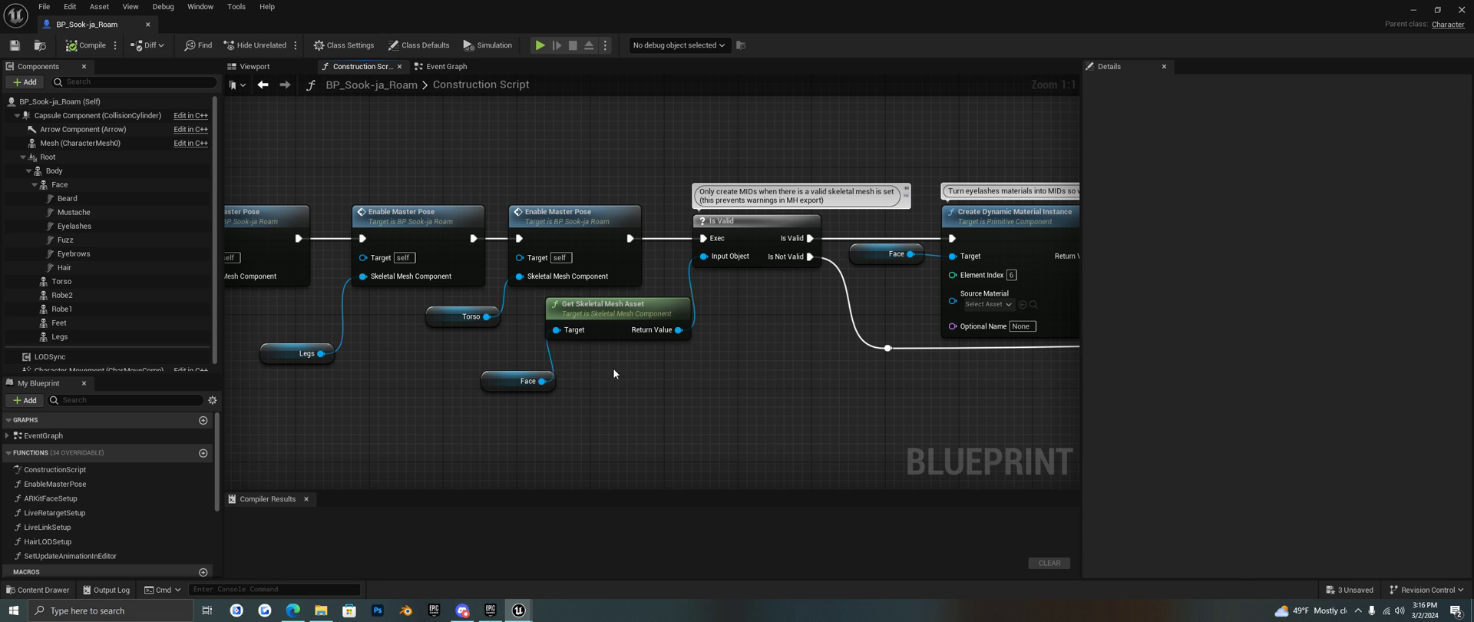
scroll(645, 372, down, 4)
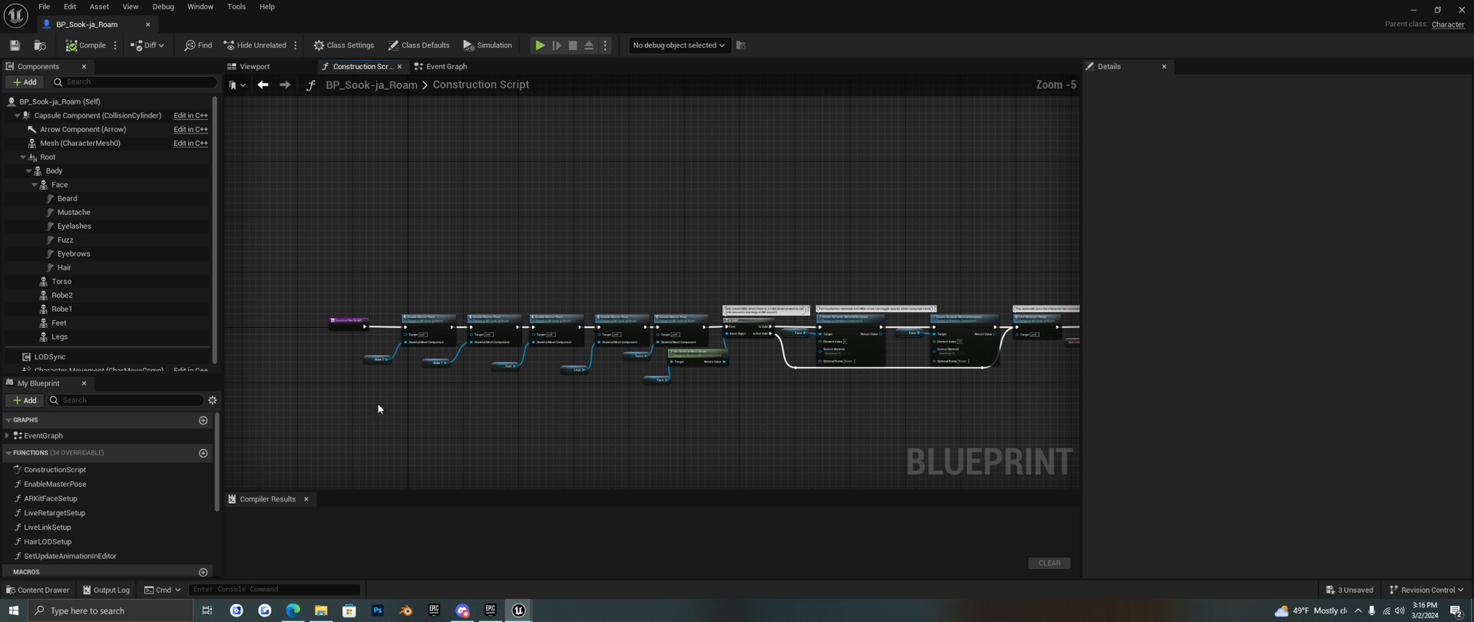
drag(269, 235, 364, 292)
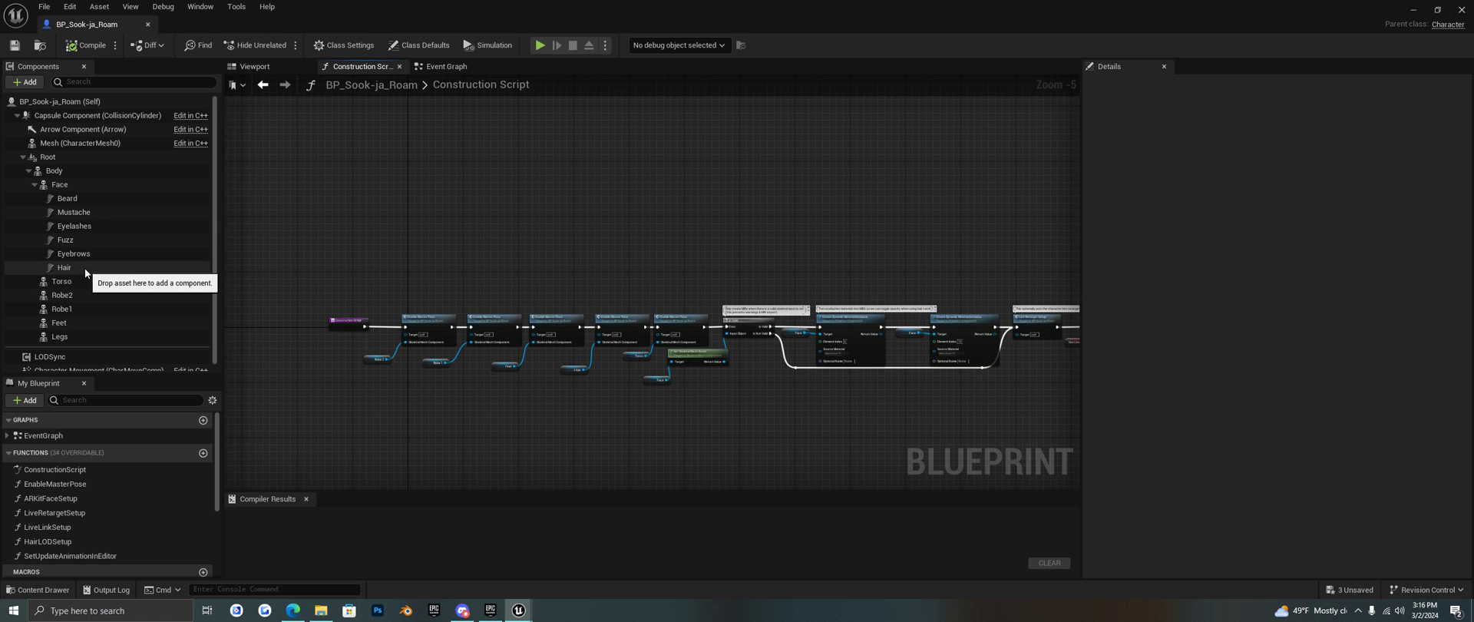
scroll(424, 288, down, 1)
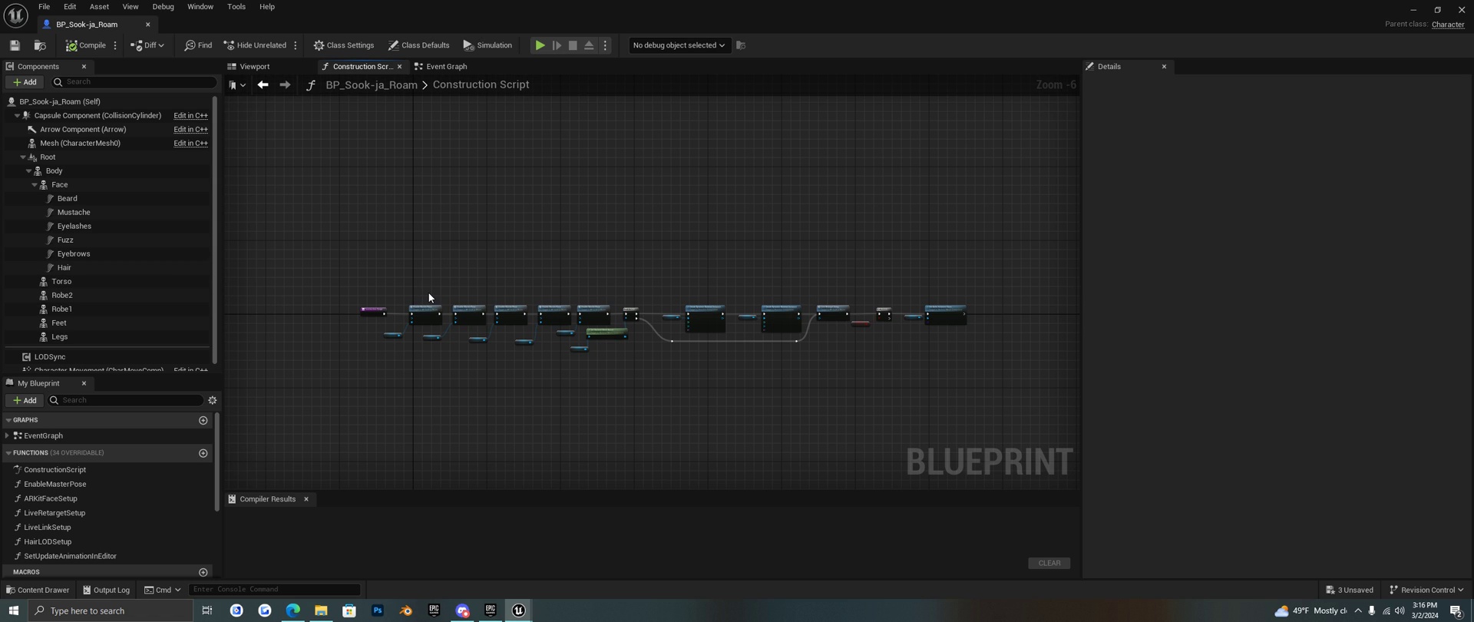
click(278, 68)
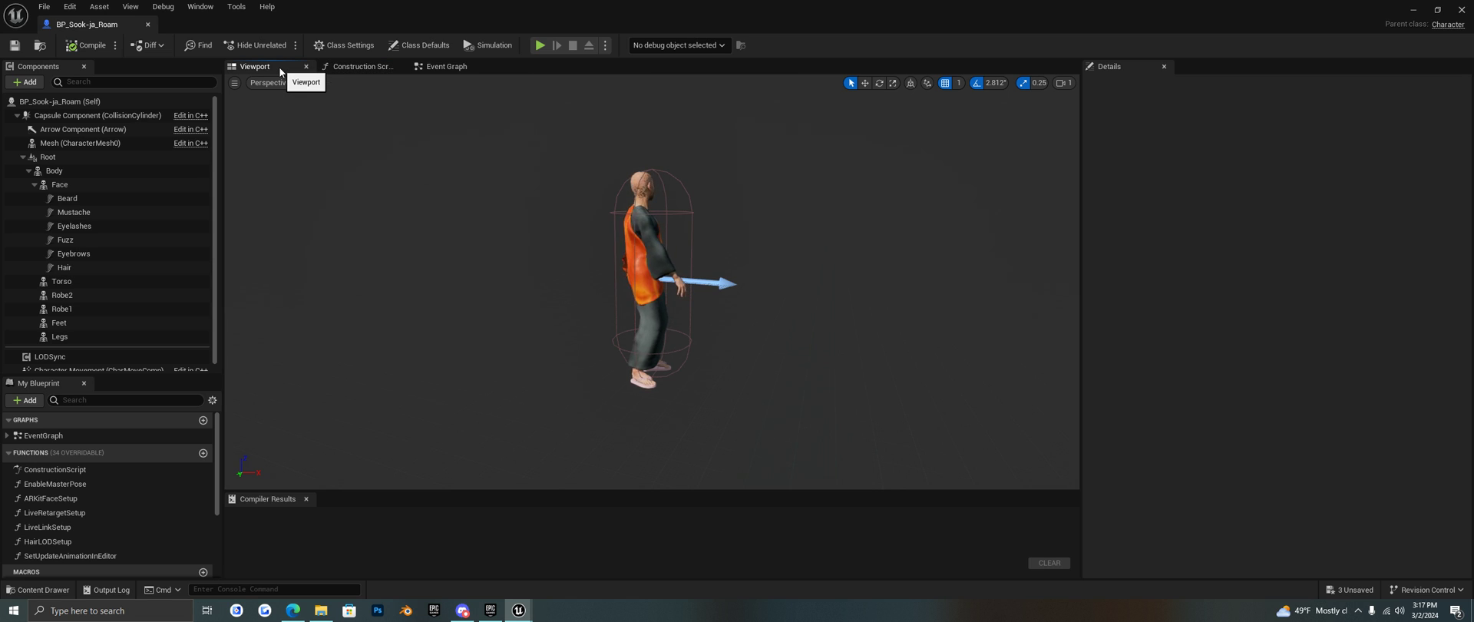